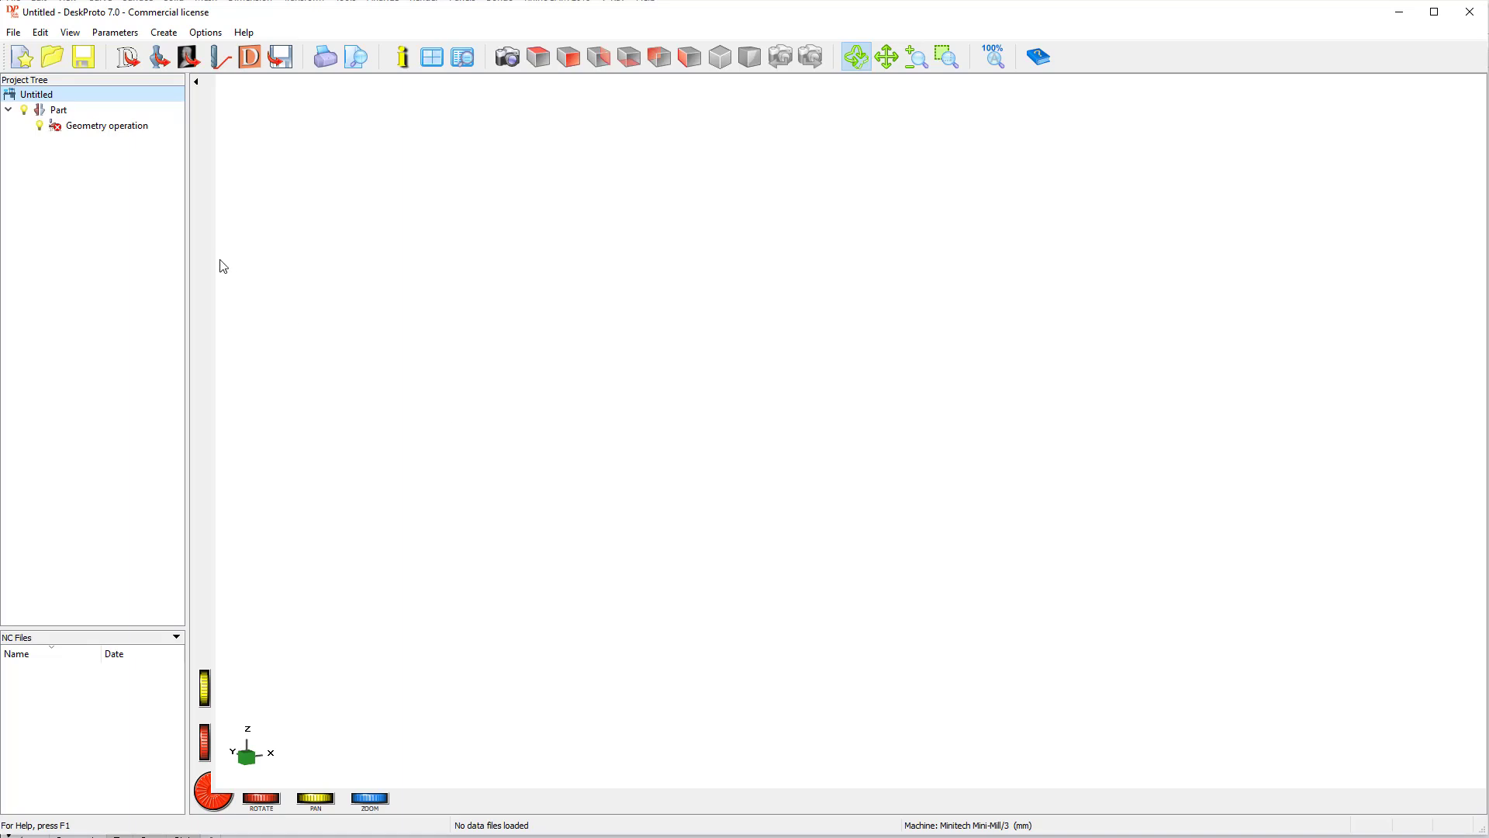
Review the library of machines, locating the Minitech Mini-Mill/3 (mm) definition, and close the library.
left_click(114, 35)
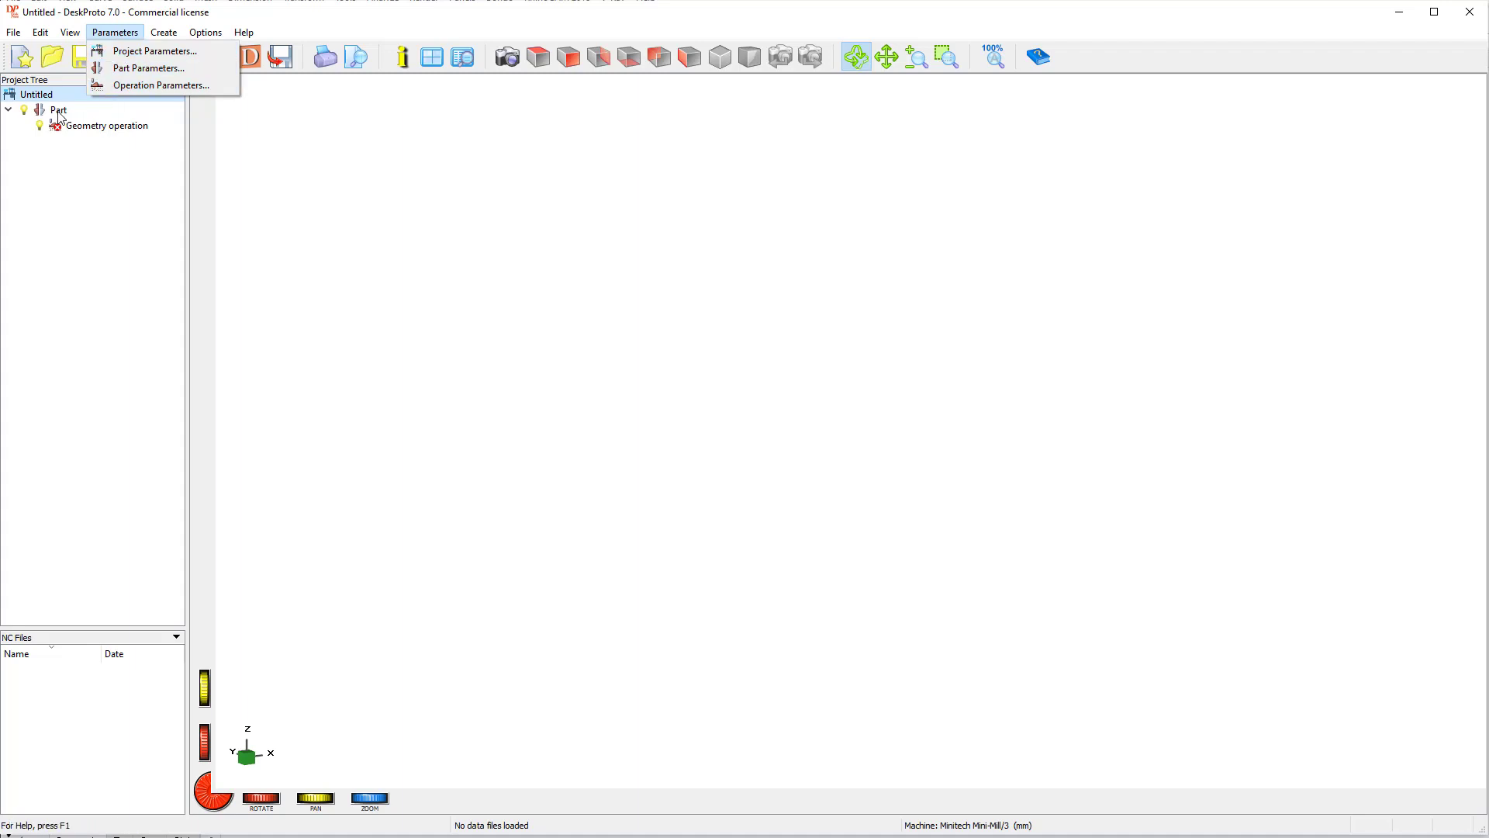
mouse_move(200, 35)
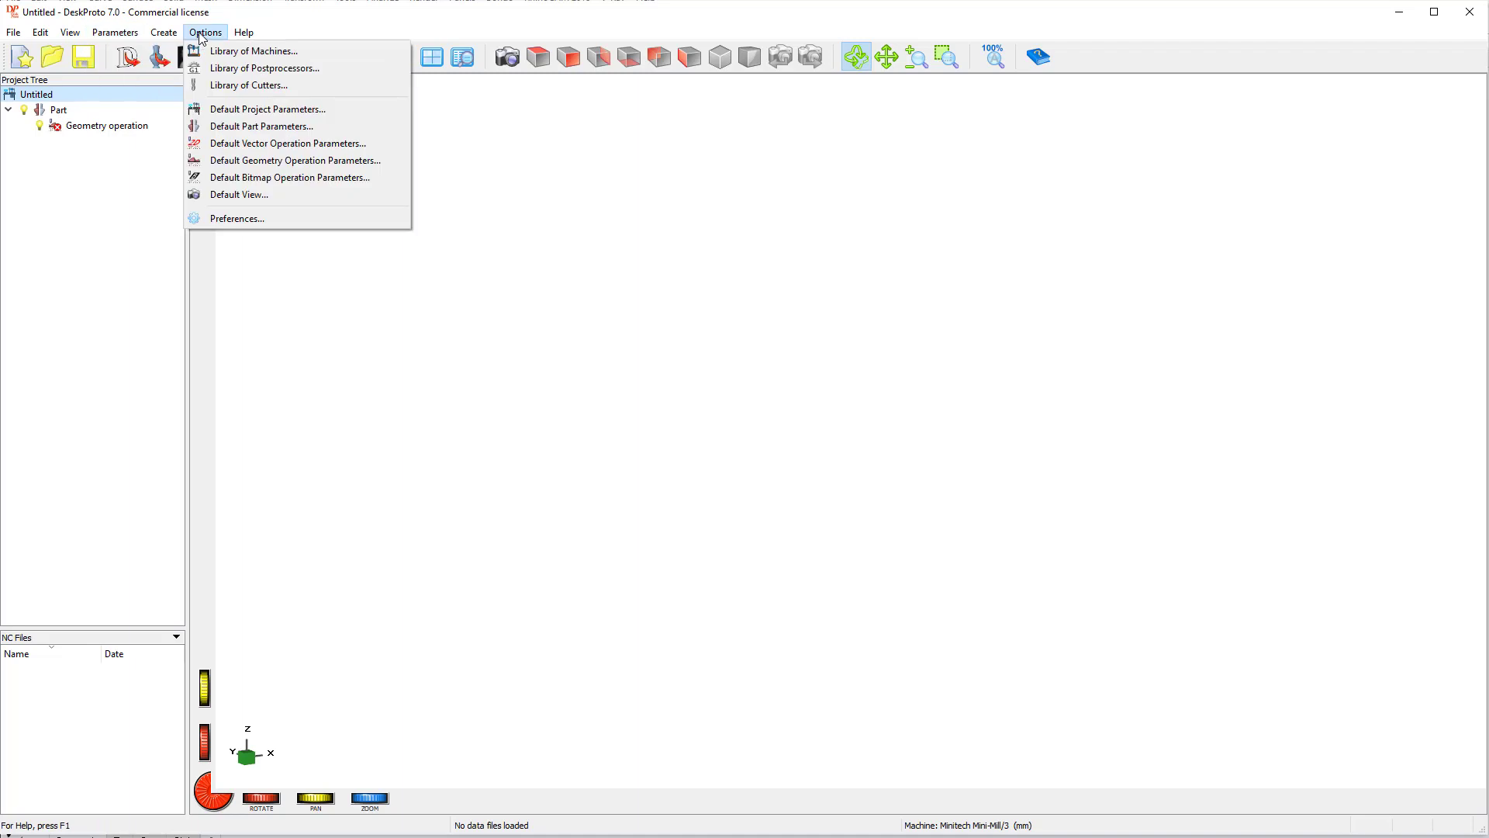
left_click(246, 52)
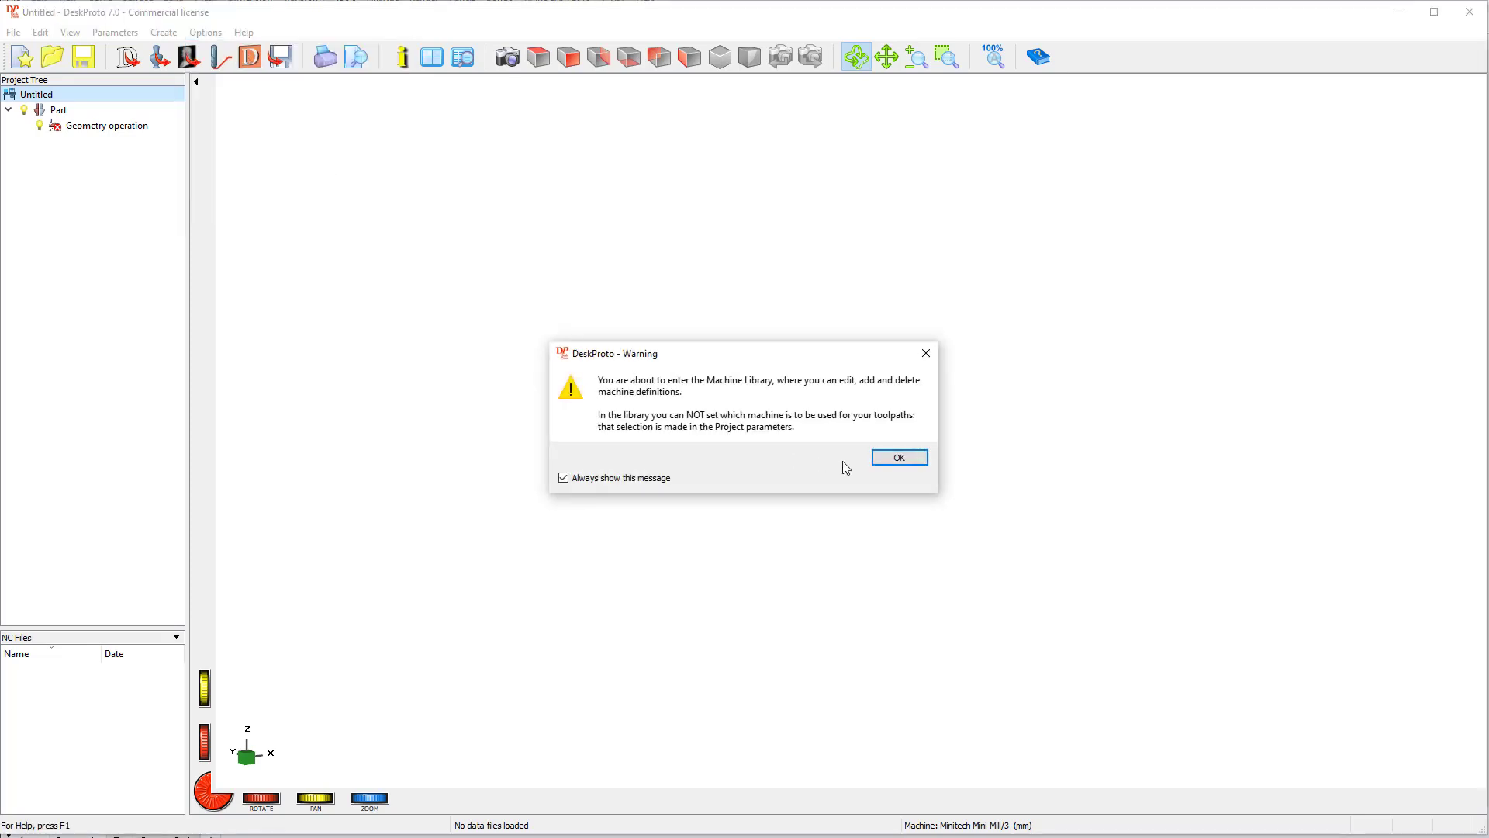
left_click(884, 458)
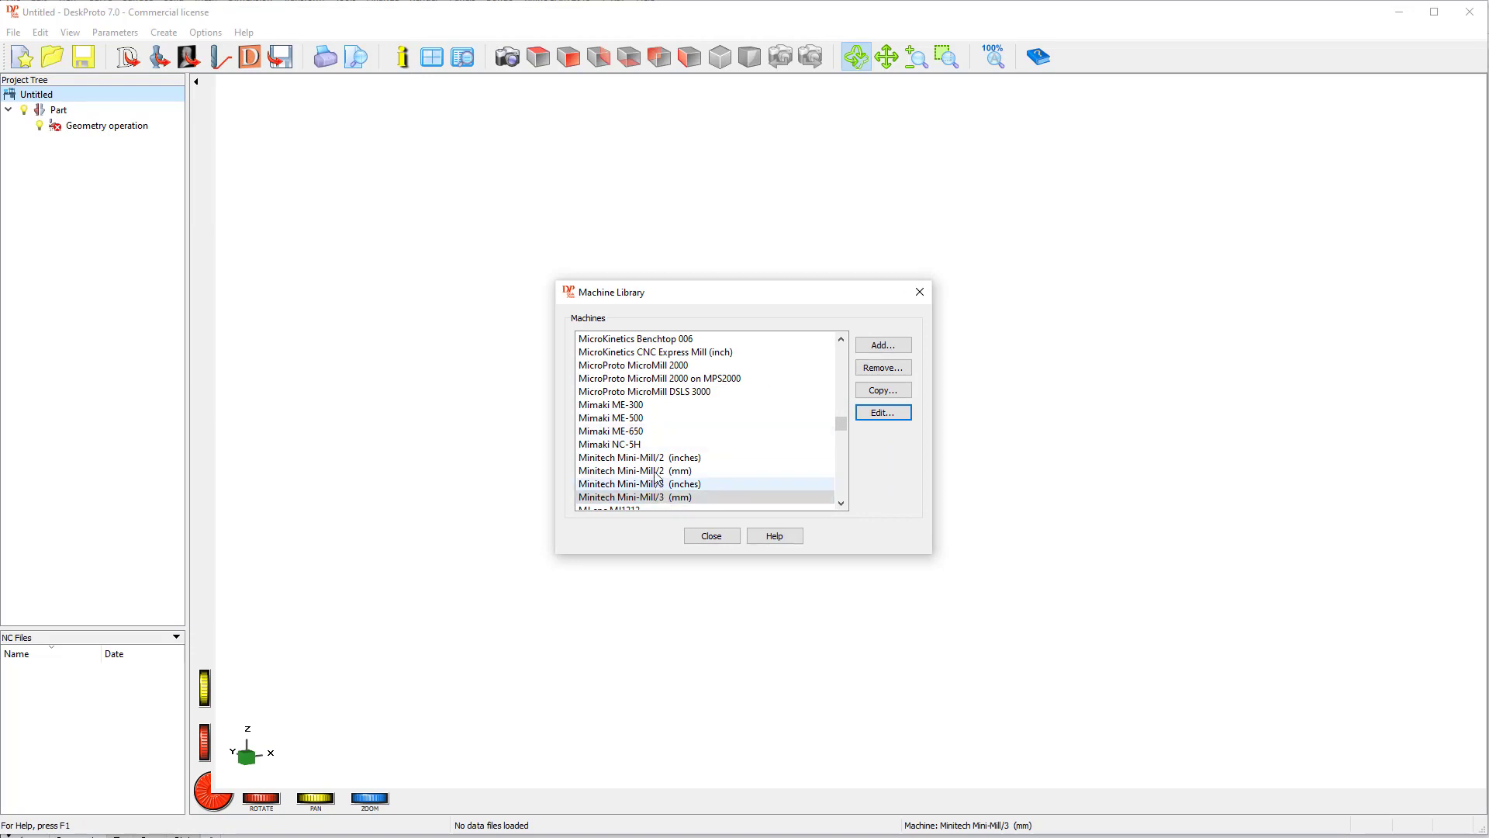
left_click(648, 500)
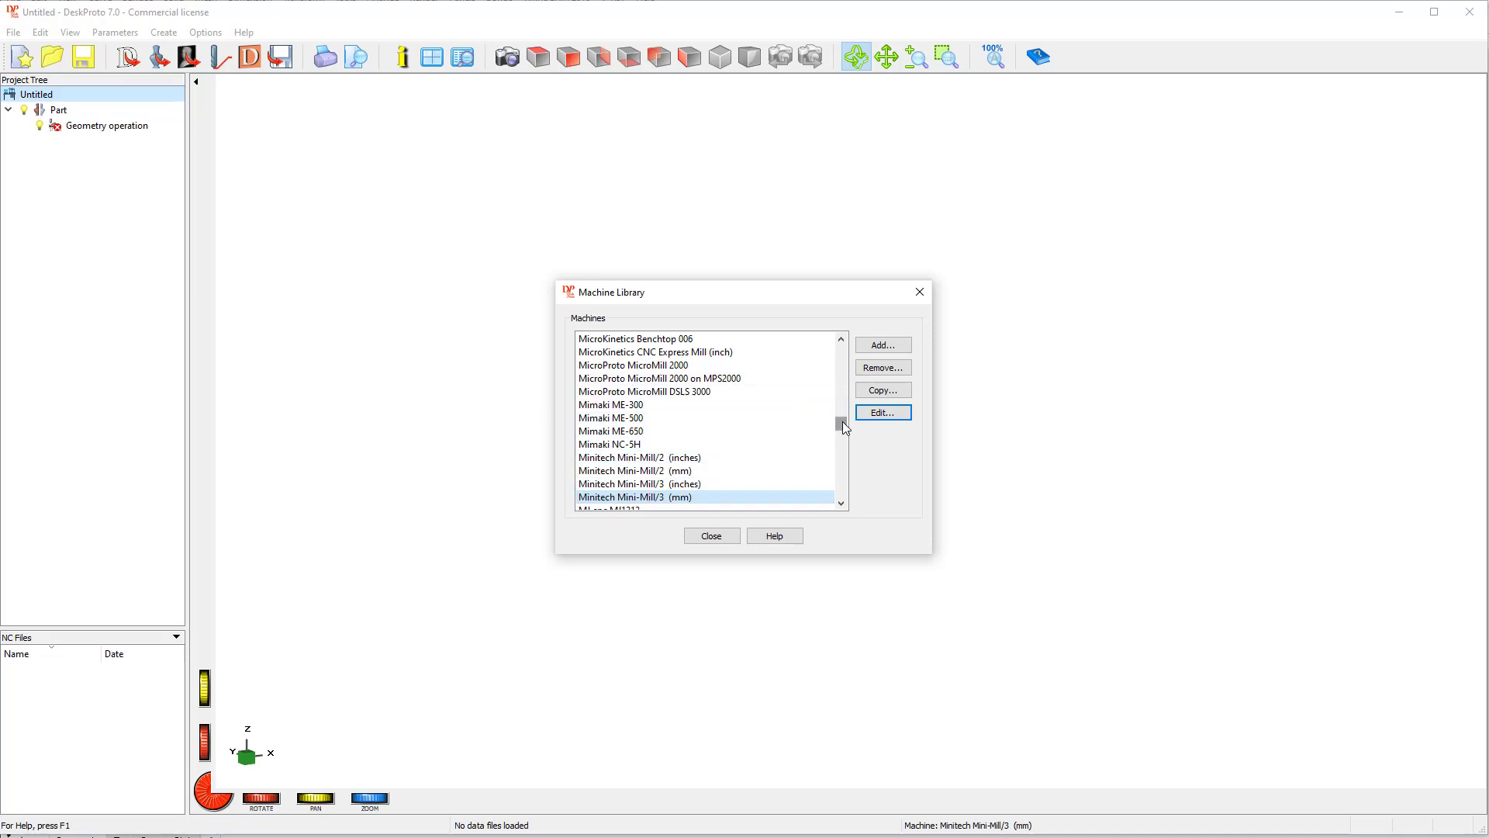
mouse_move(842, 422)
left_mouse_down()
mouse_move(844, 353)
mouse_move(841, 423)
left_mouse_up()
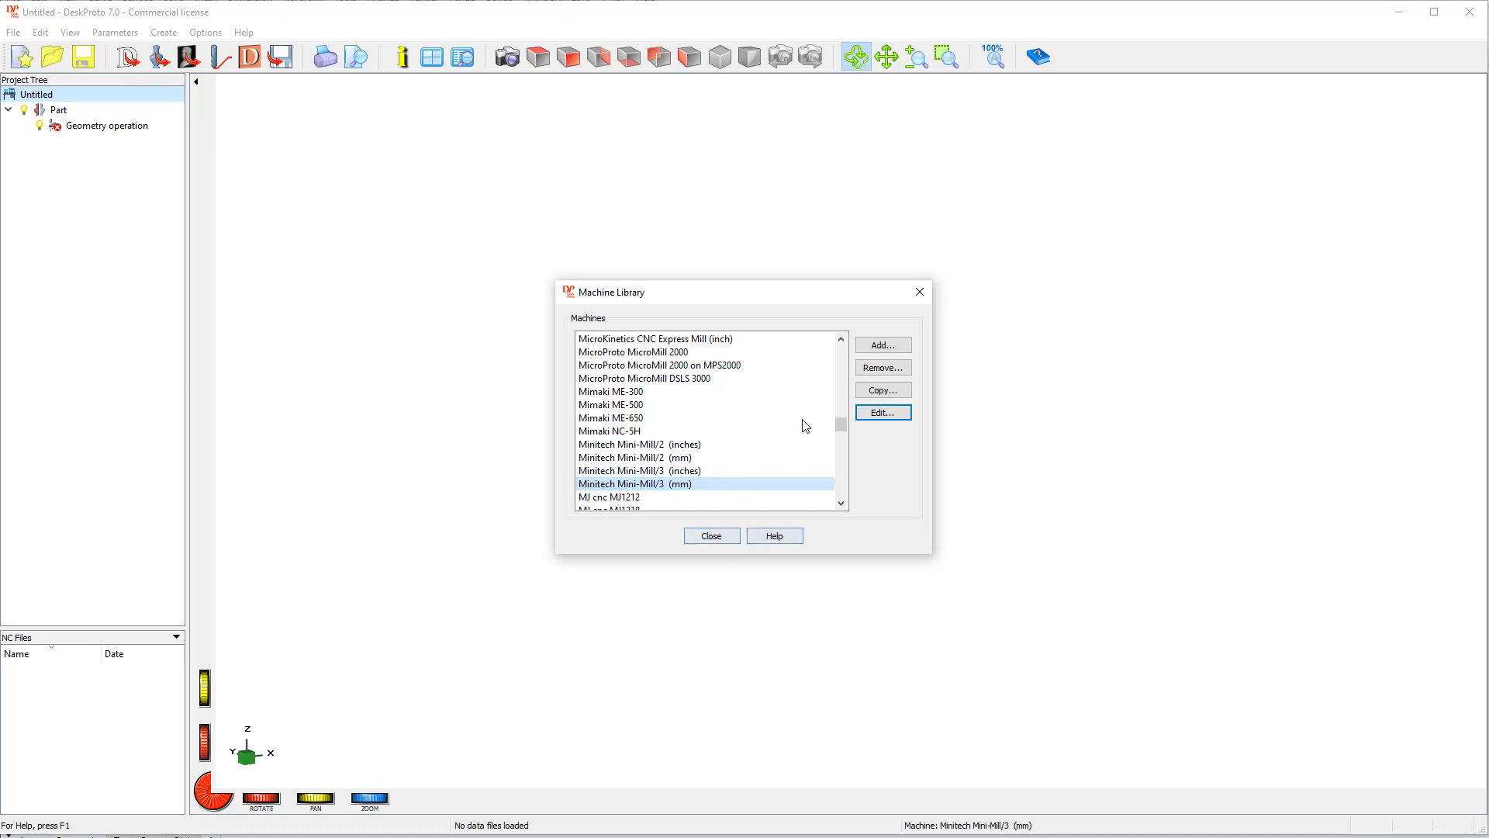
left_click(917, 290)
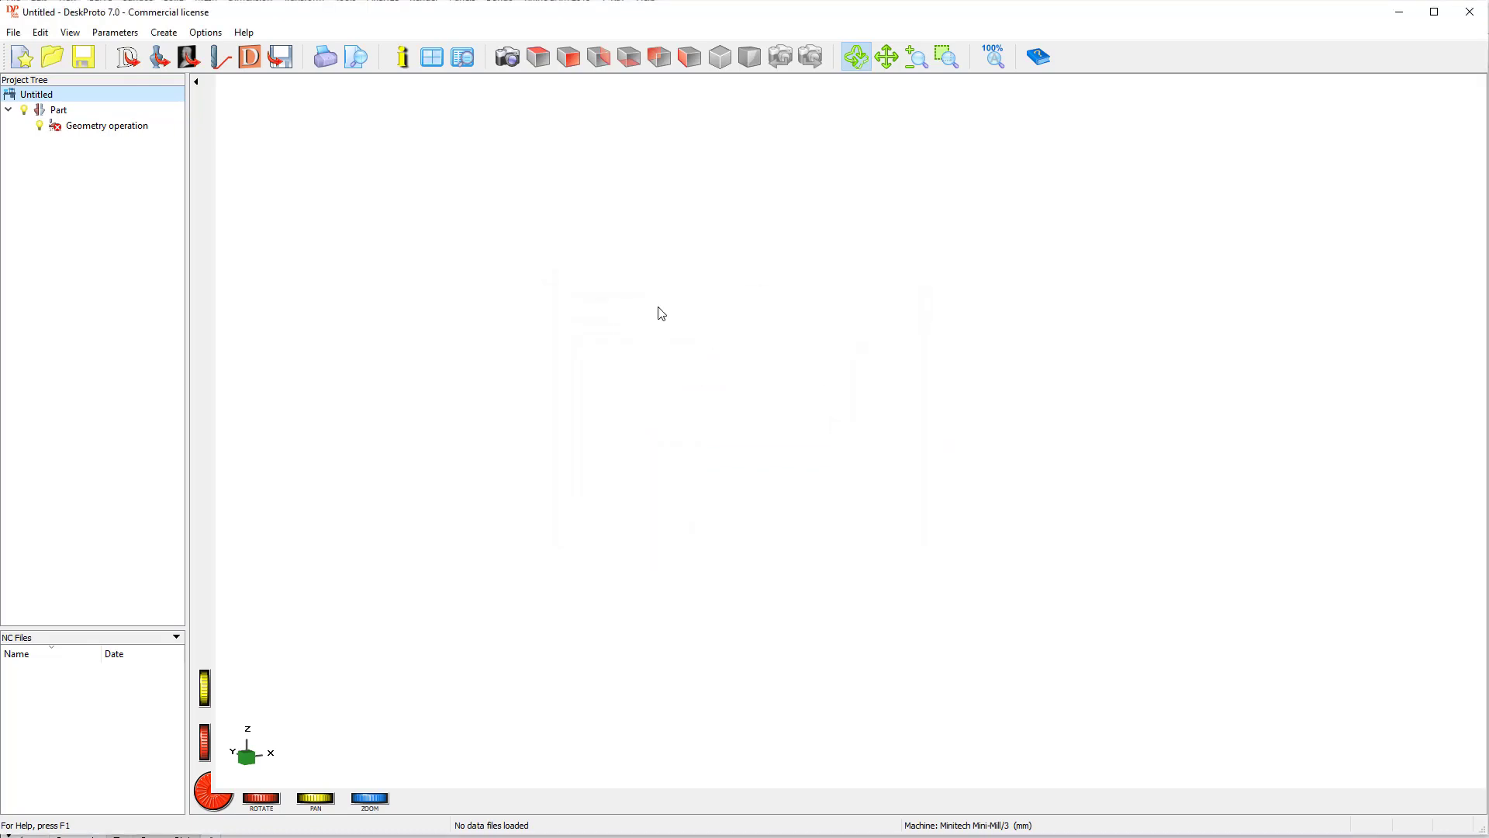
Review the library of postprocessors, locating the Mach3/Mach4 - mm definition, and close the library.
left_click(215, 33)
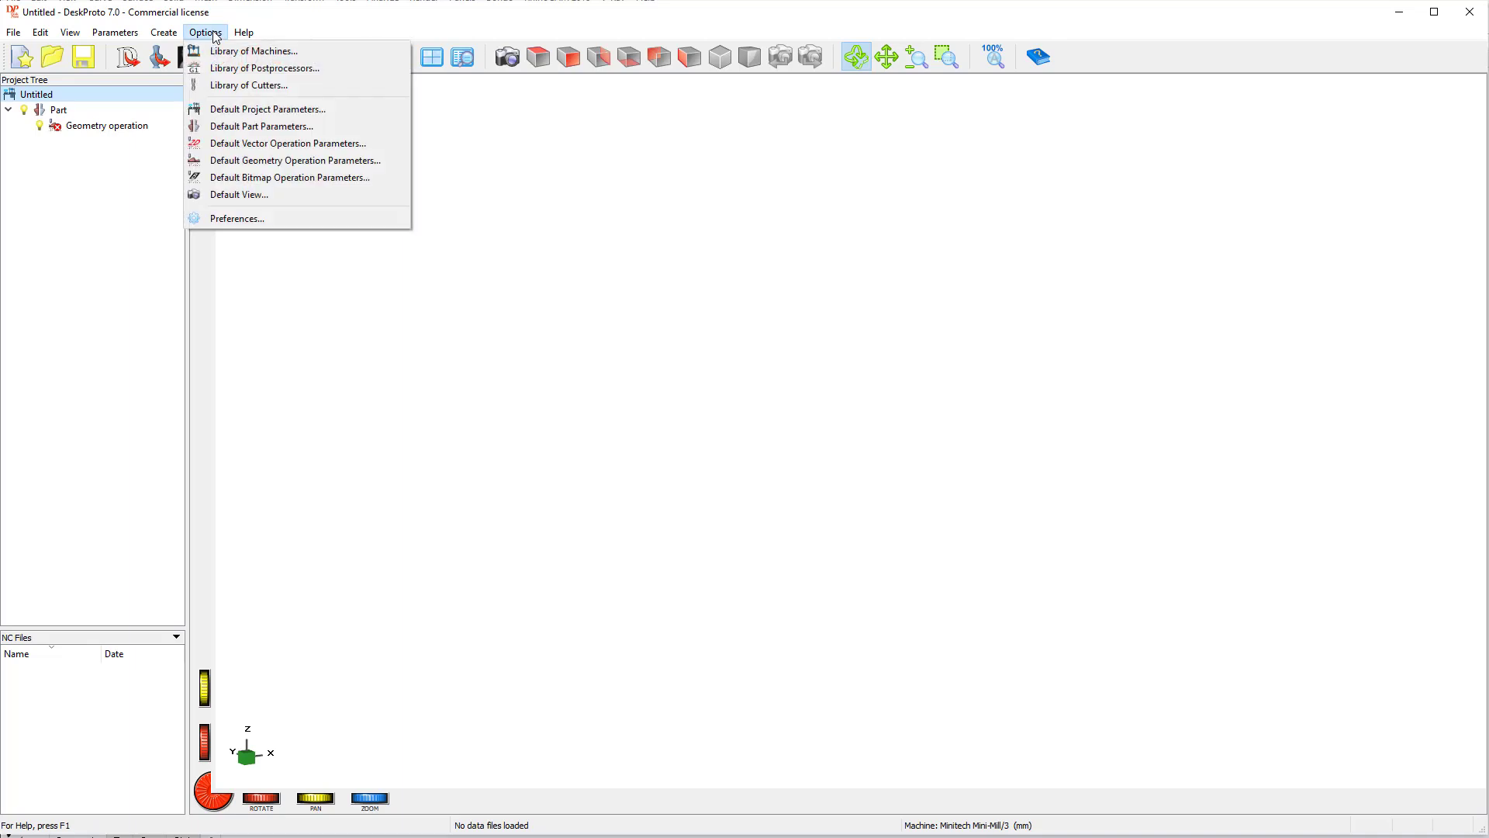
left_click(235, 69)
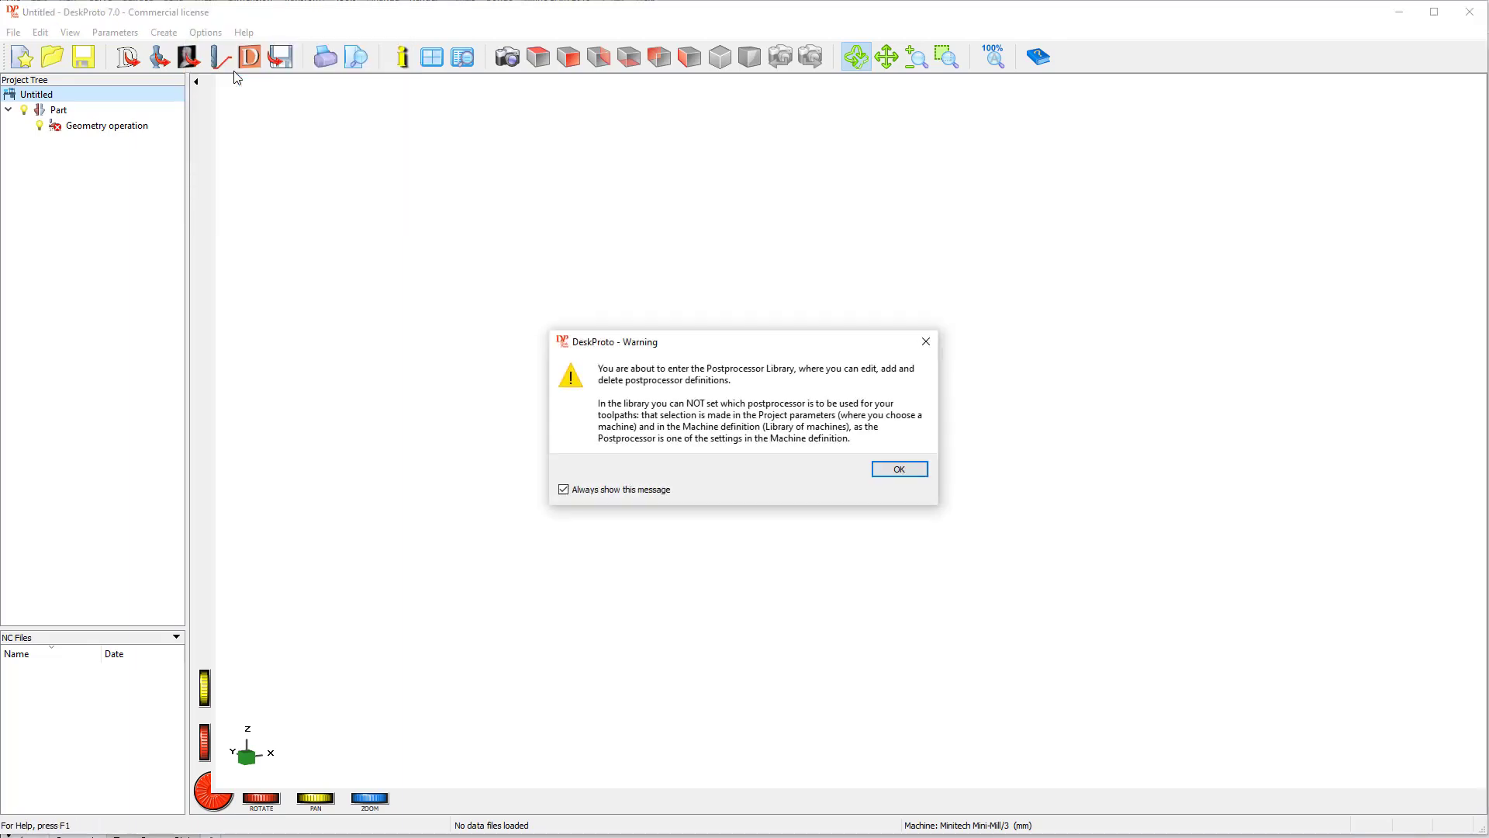
left_click(899, 470)
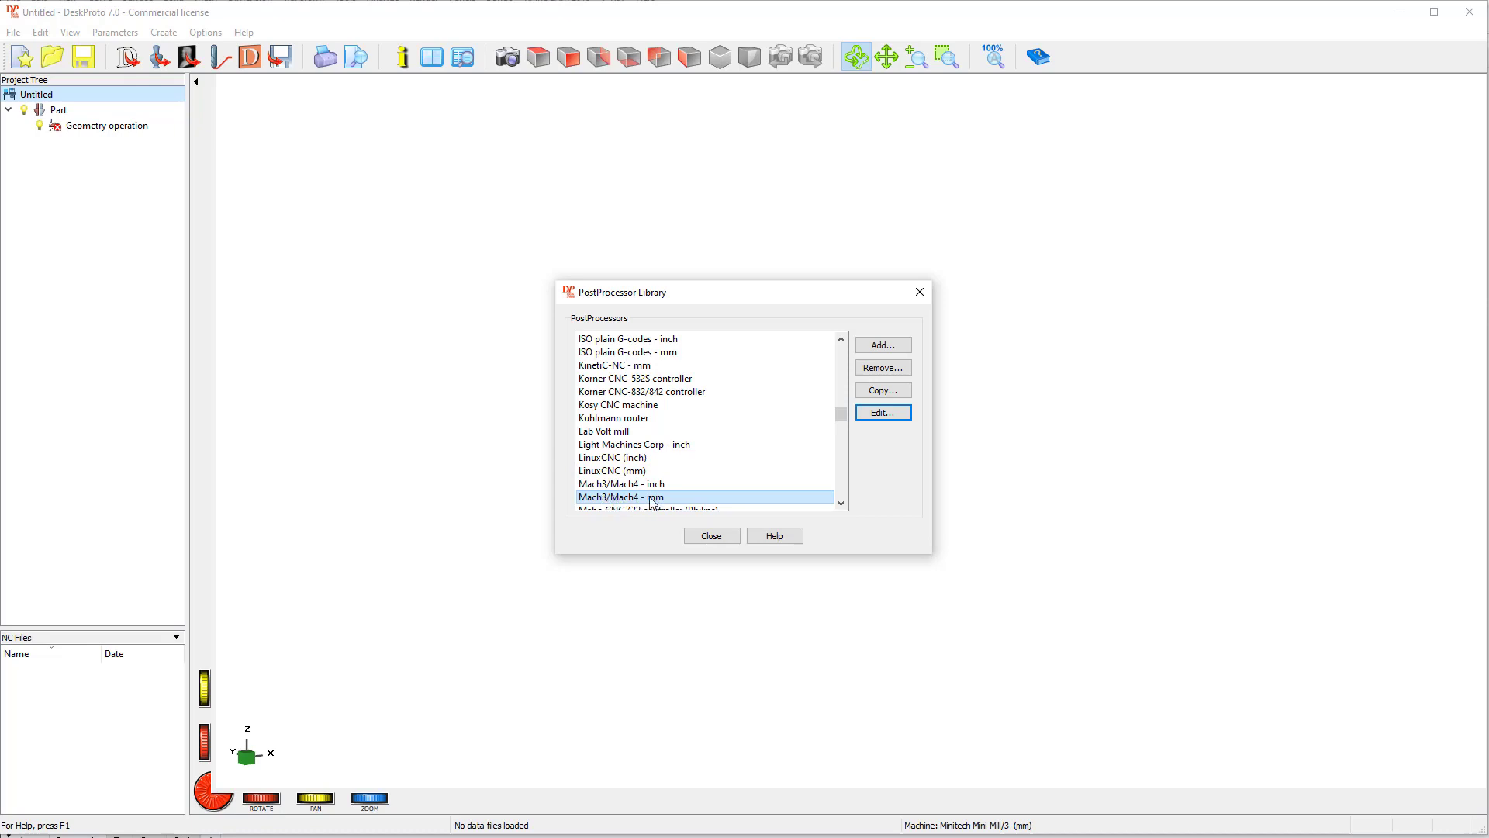
scroll(650, 462, "up", 8)
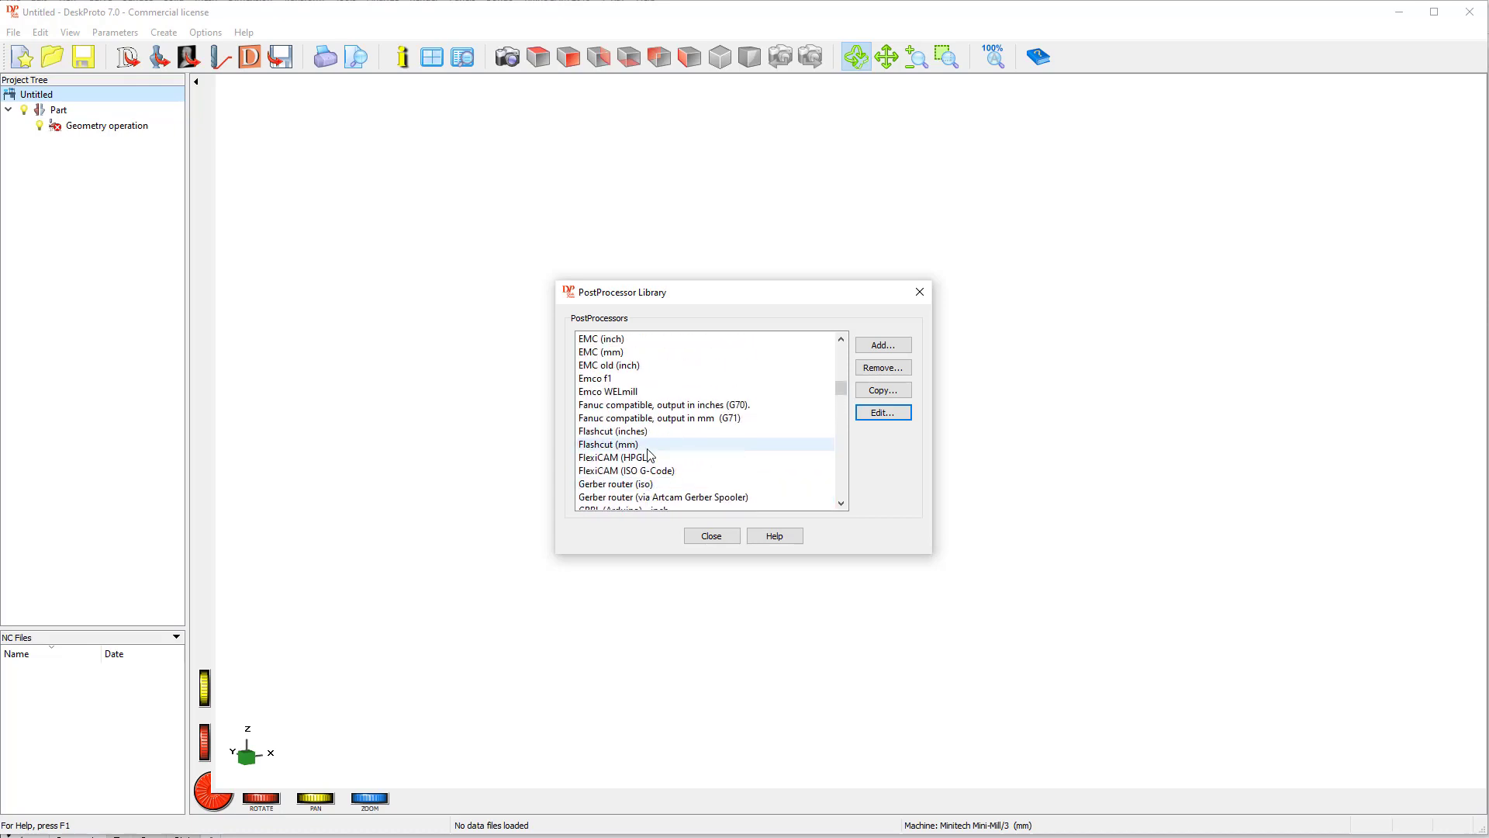
scroll(650, 456, "down", 6)
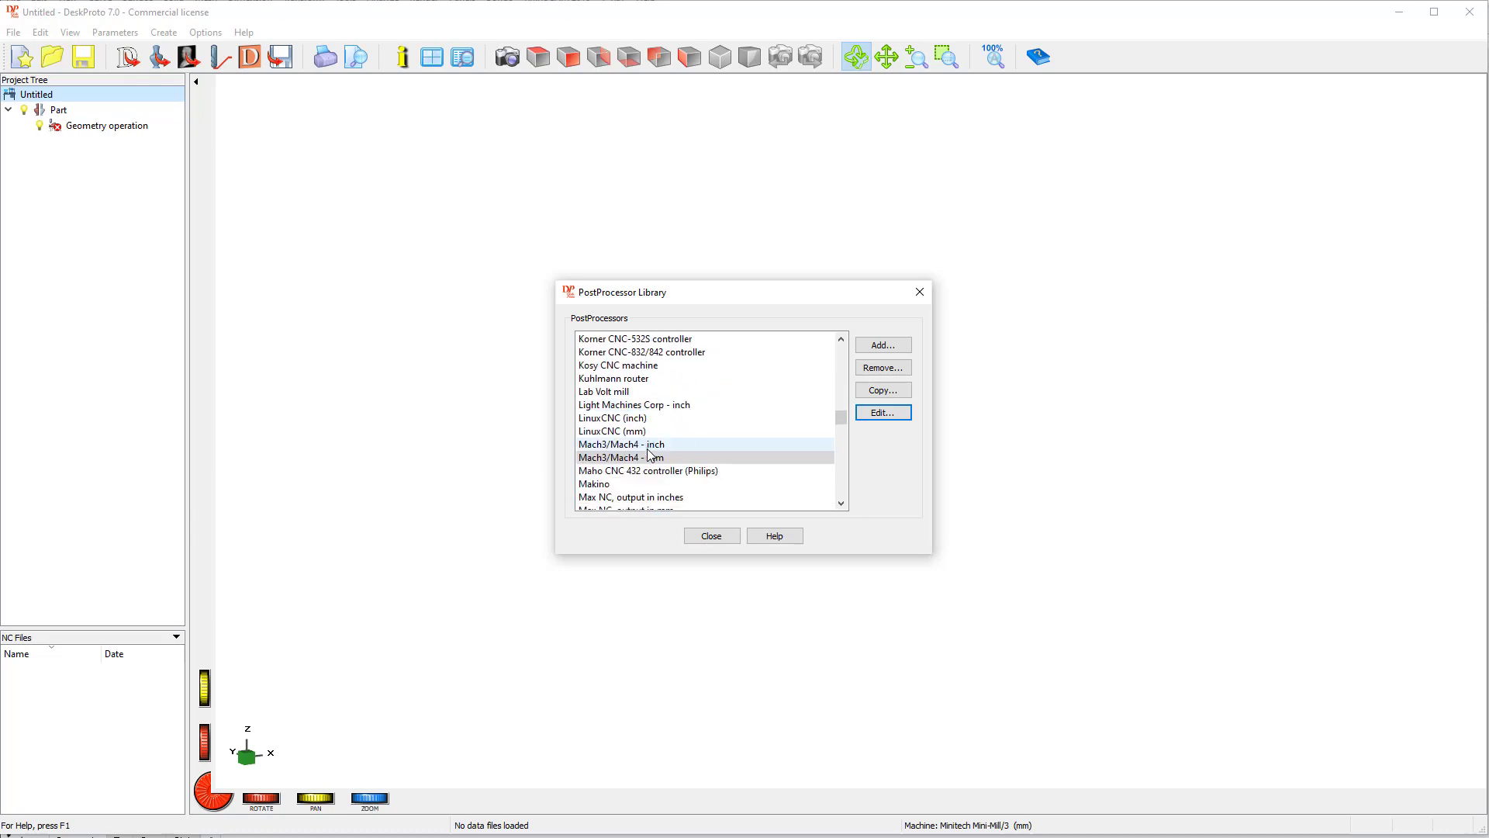
left_click(613, 459)
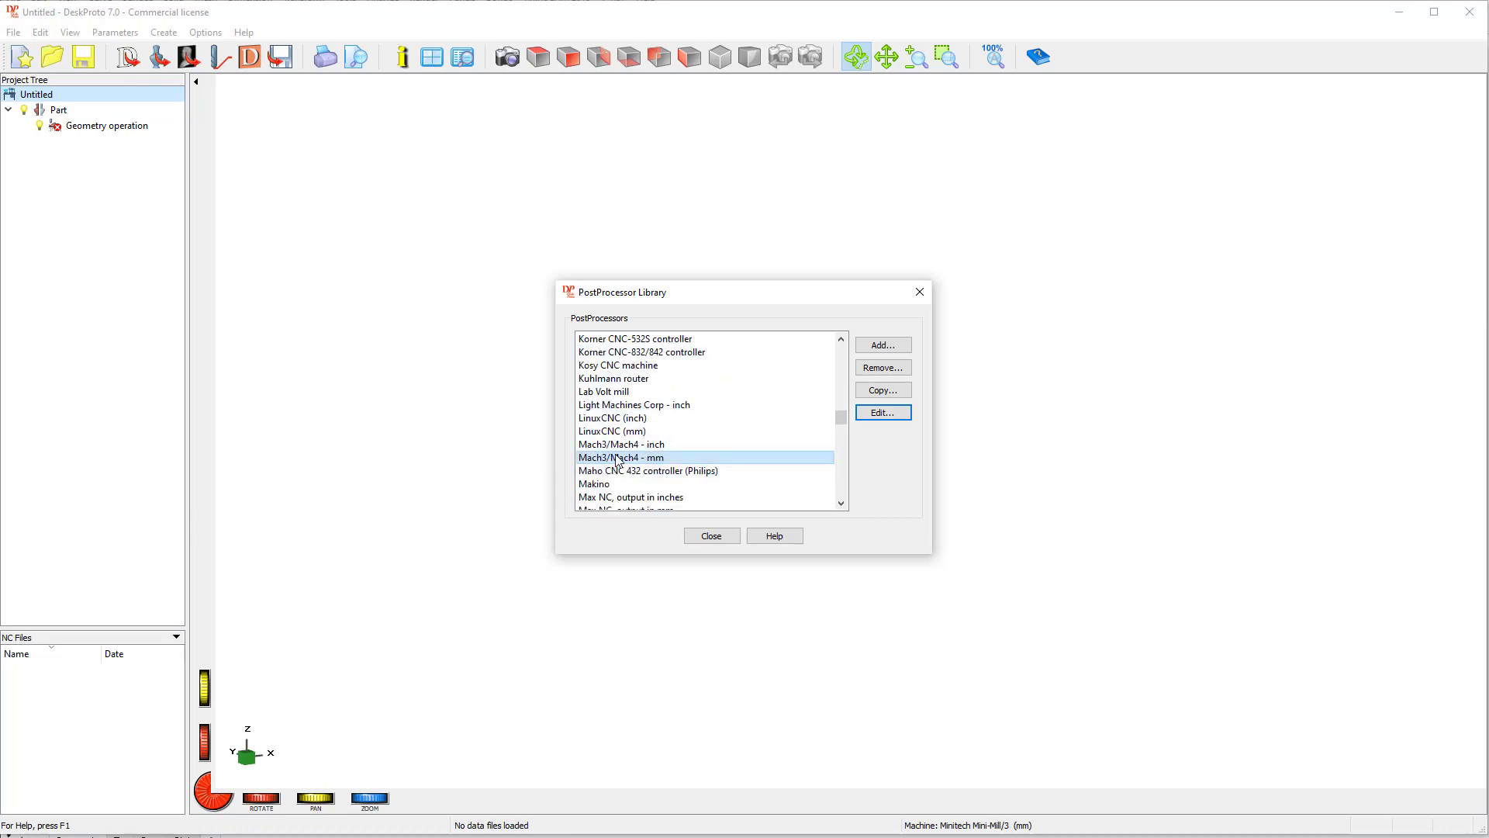
left_click(920, 292)
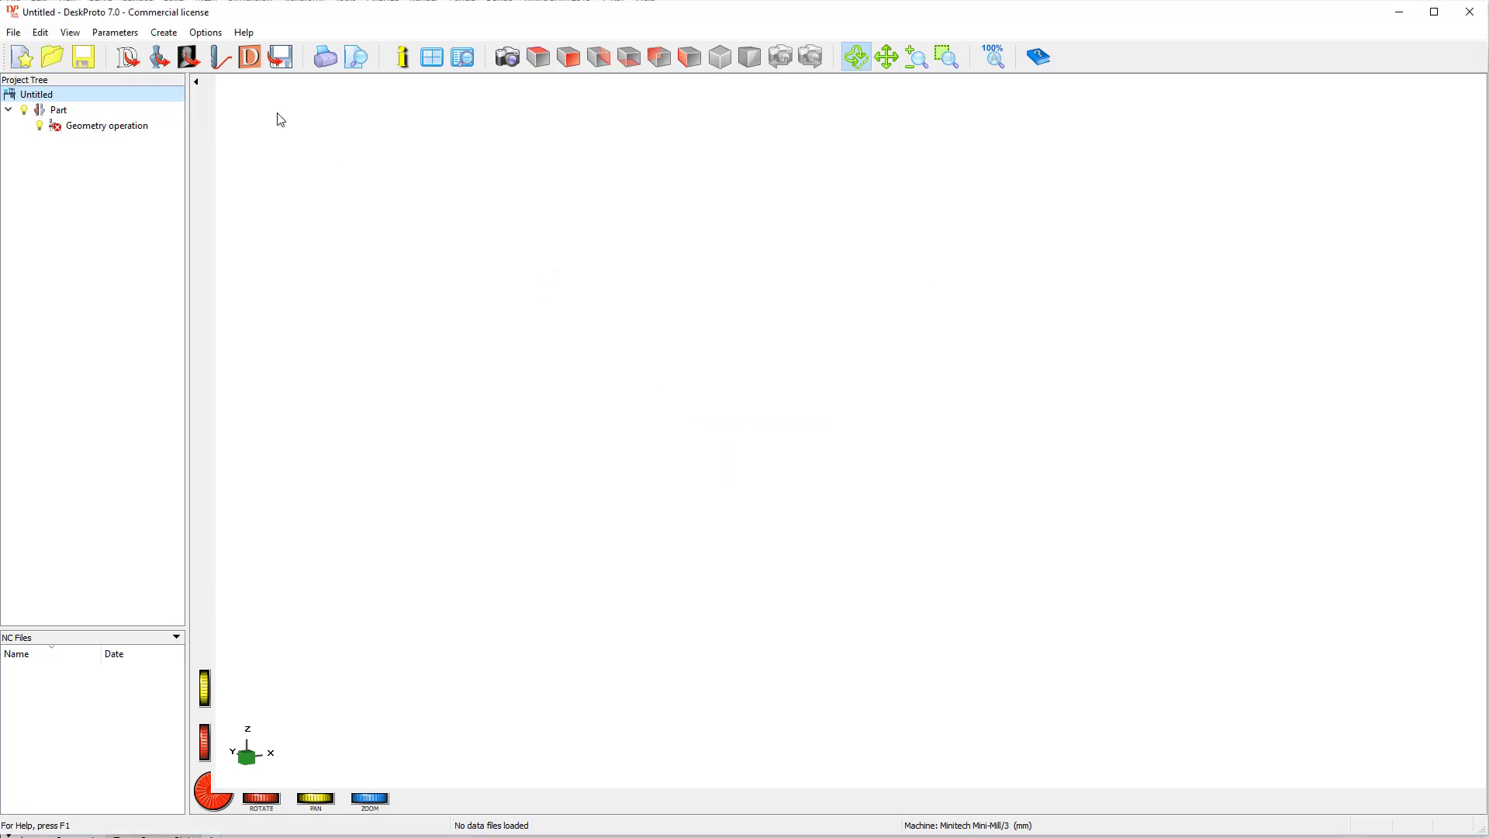
Open the library of cutters and examine the available ball nose, conic and flat tip cutters.
left_click(206, 32)
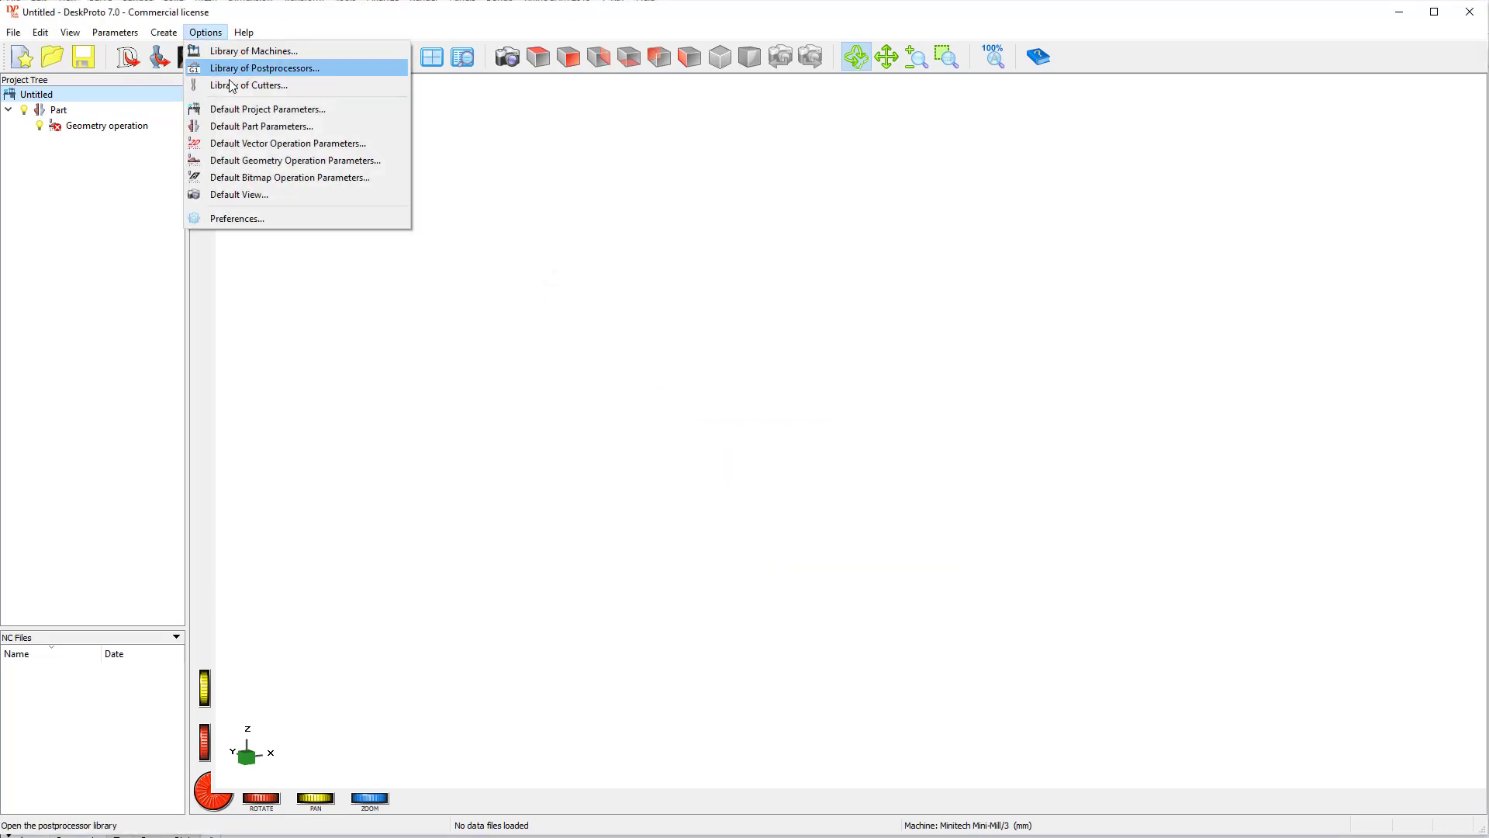
left_click(232, 86)
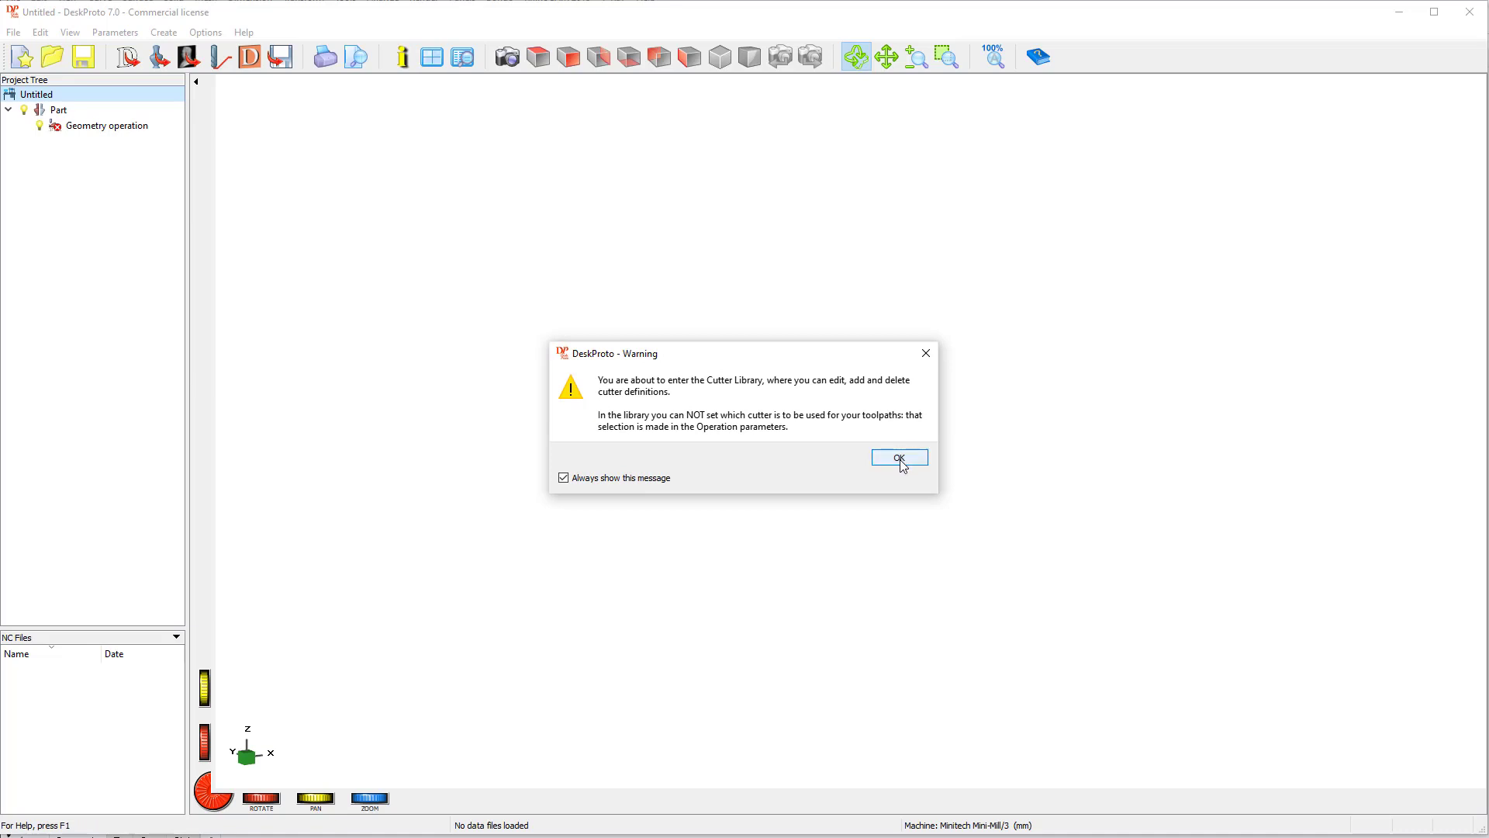
left_click(900, 460)
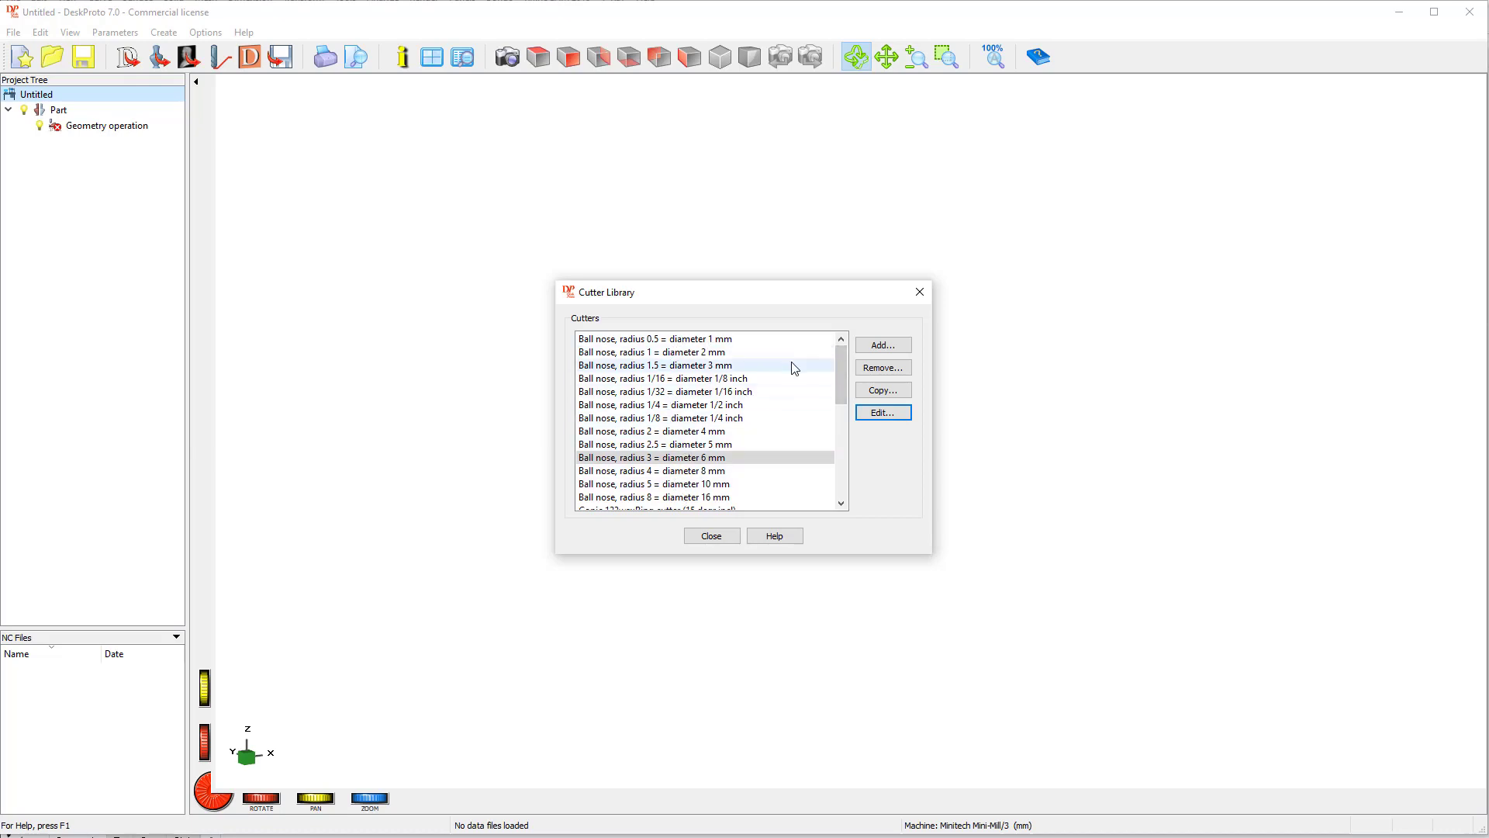
left_click_drag(841, 361, 847, 465)
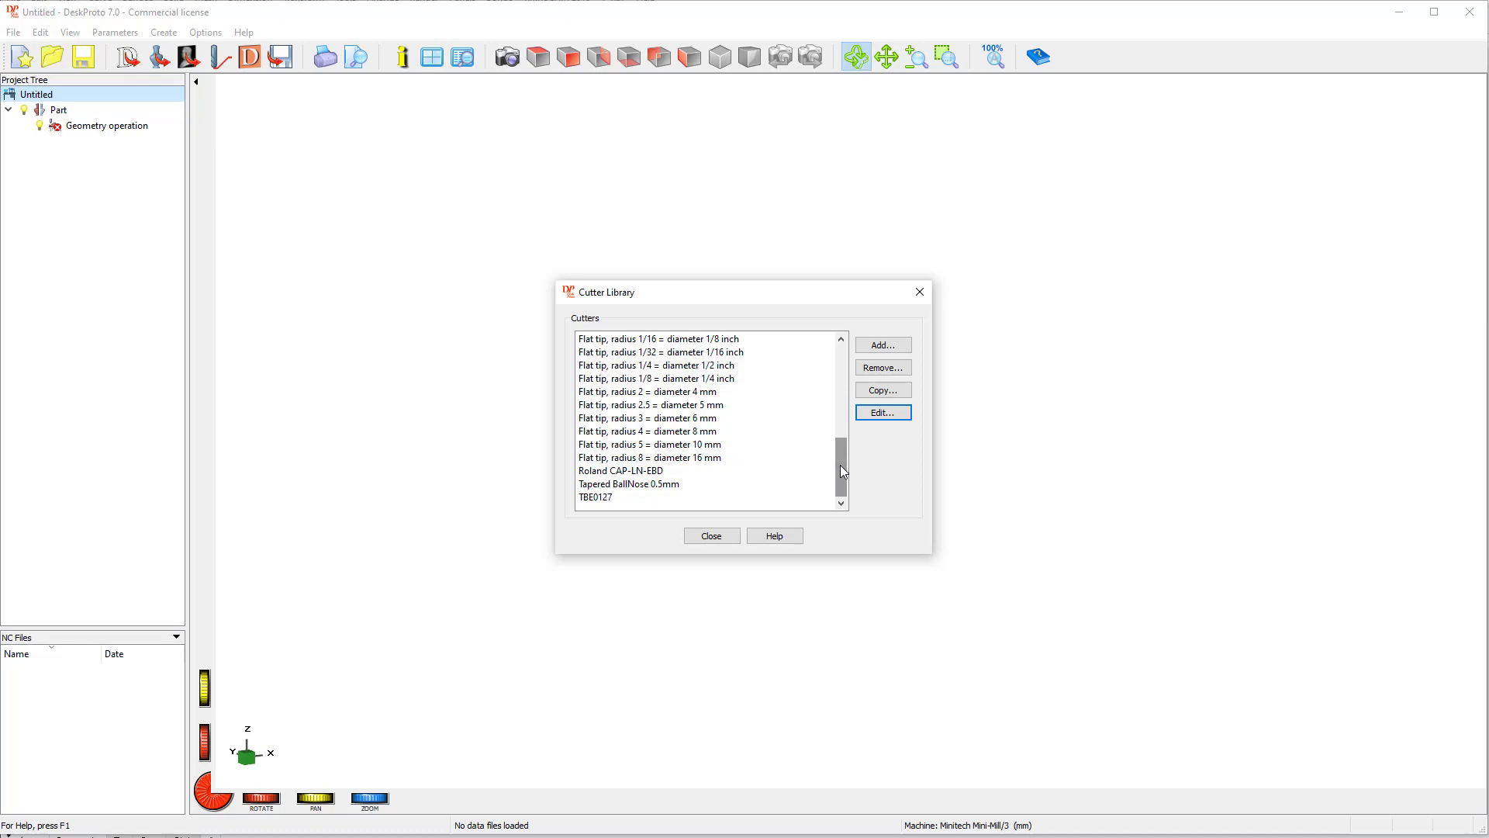
left_click_drag(840, 464, 847, 356)
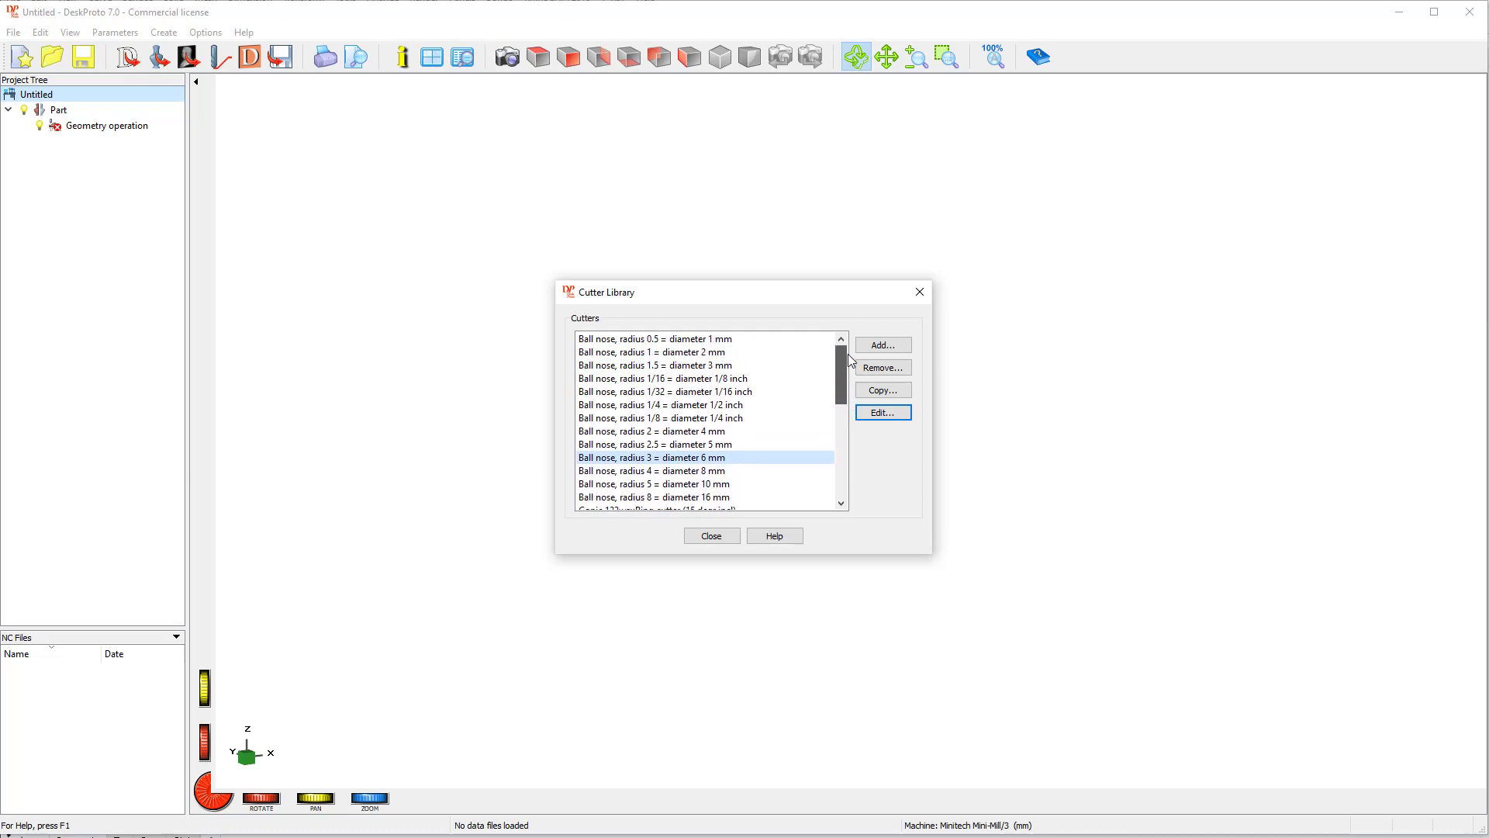
left_click_drag(841, 357, 838, 404)
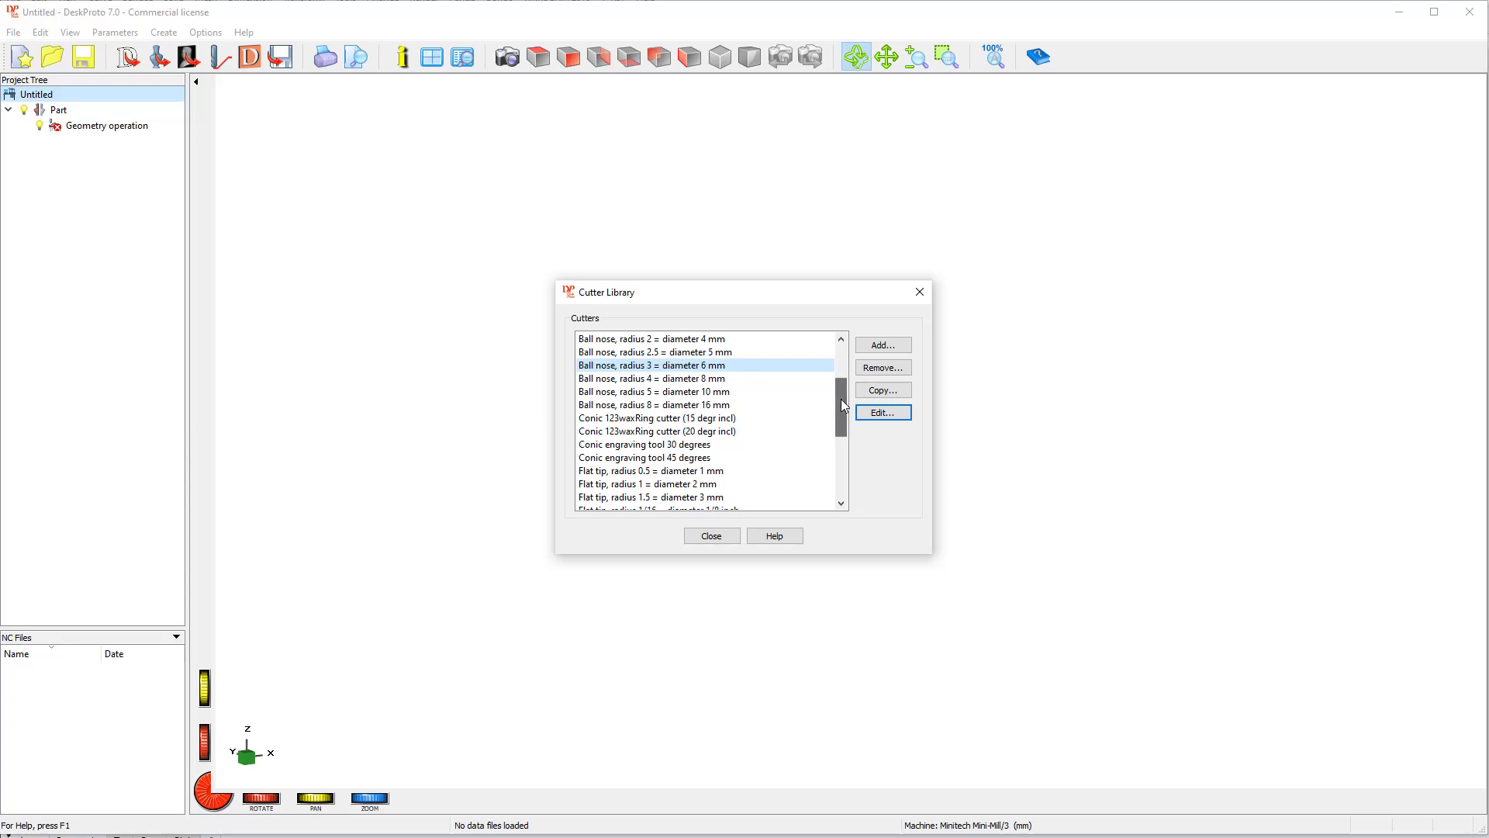
left_click_drag(844, 400, 843, 360)
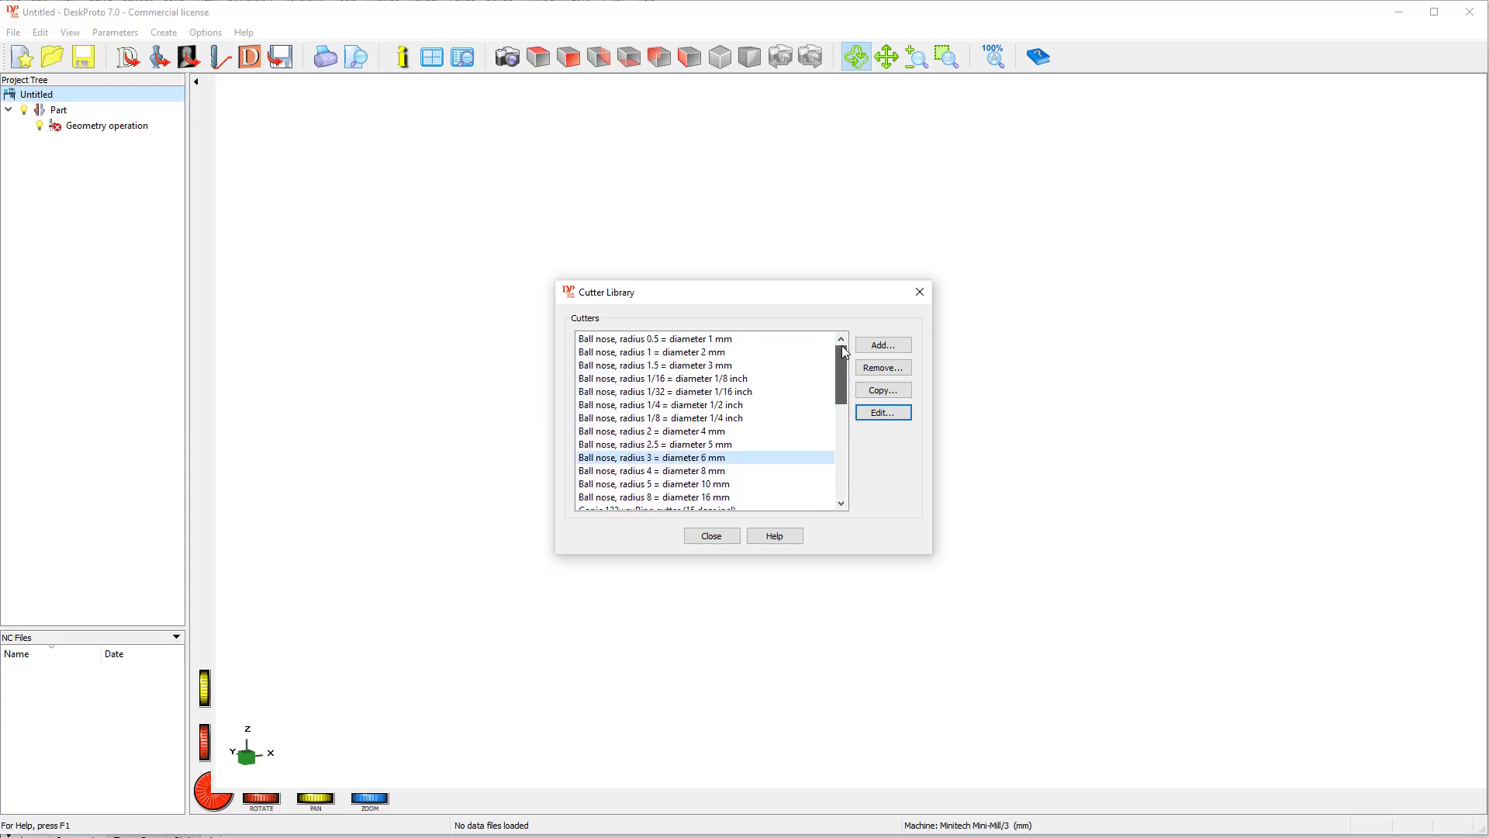
left_click(658, 379)
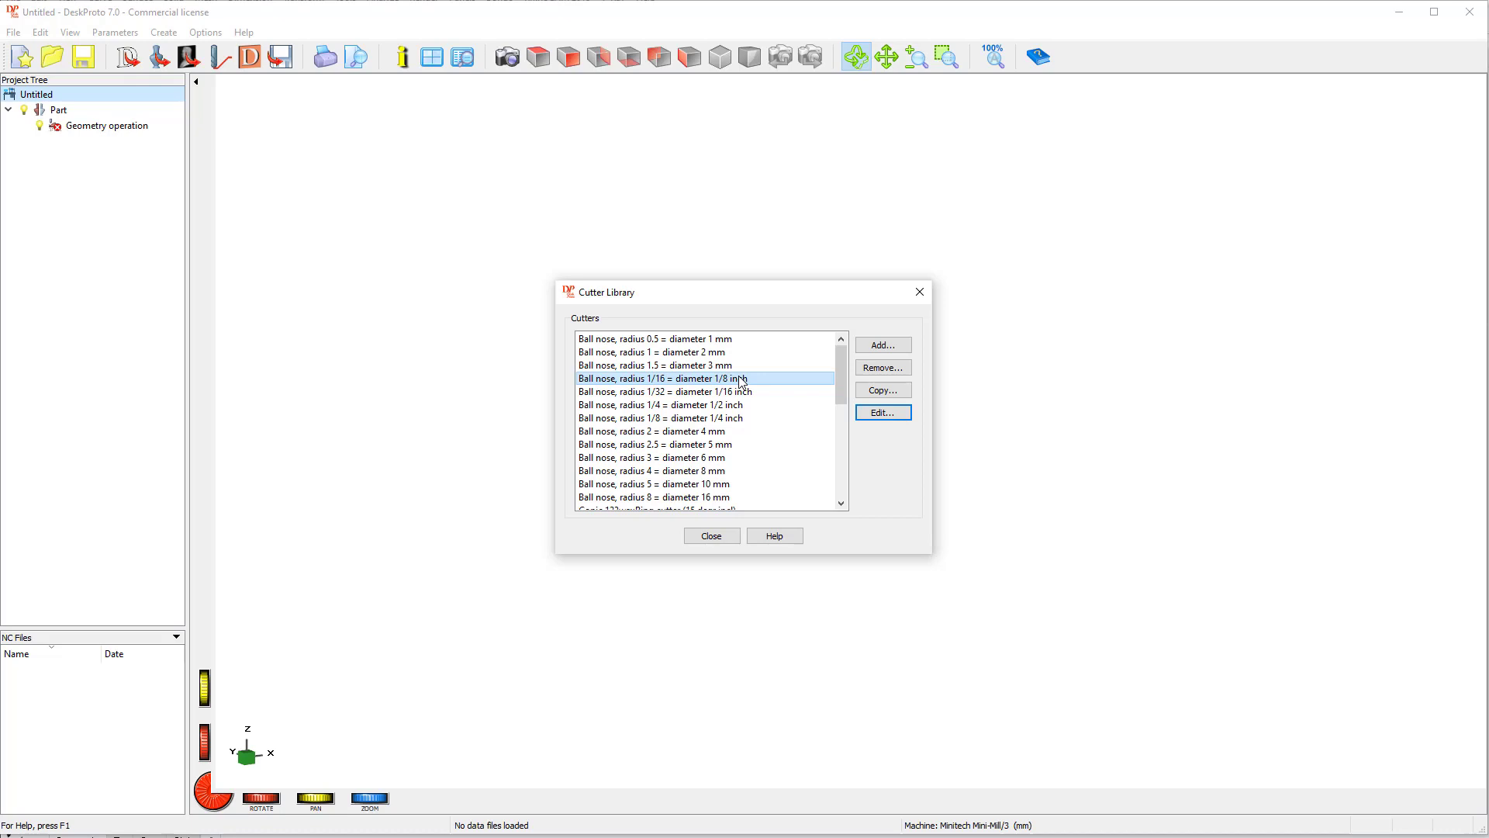
Add a new cutter named "3.17mm Ballend 2 flute" with the filename 317BE.
left_click(883, 349)
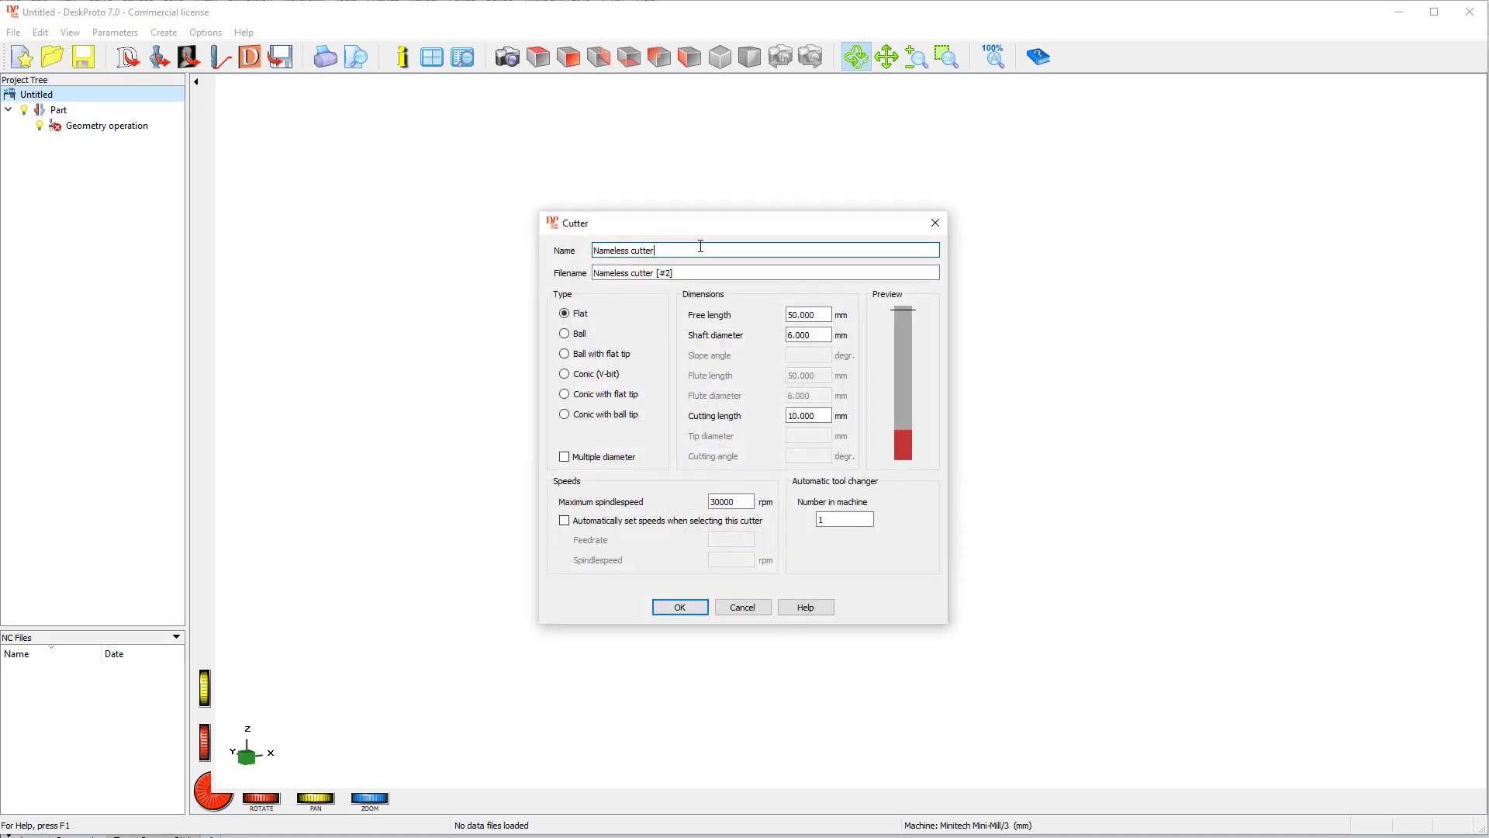
left_click_drag(683, 249, 573, 253)
type("B")
type(".17mmB")
type("allend")
left_click(622, 251)
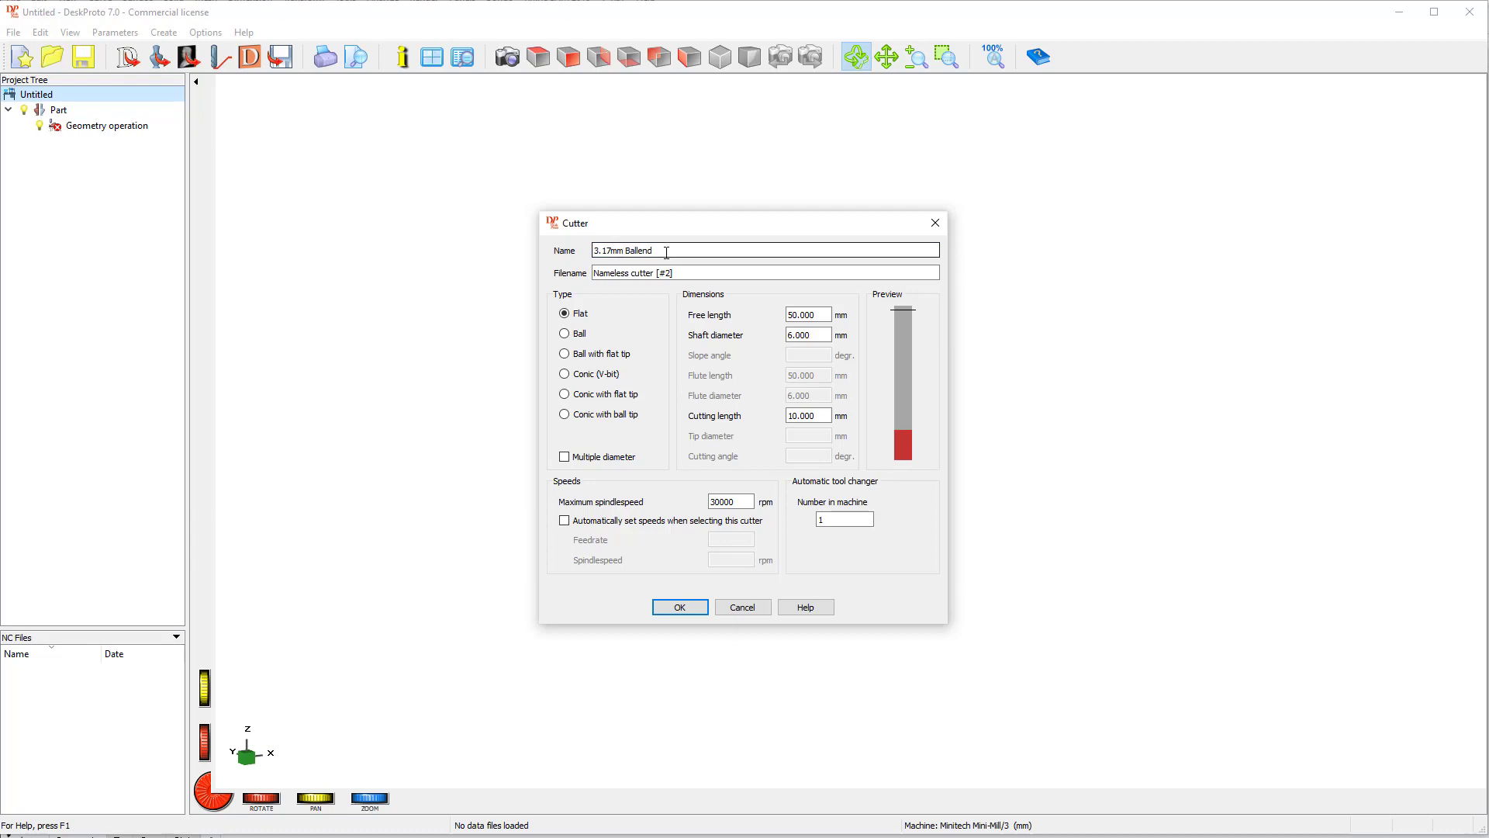
type("2 flute")
key("Tab")
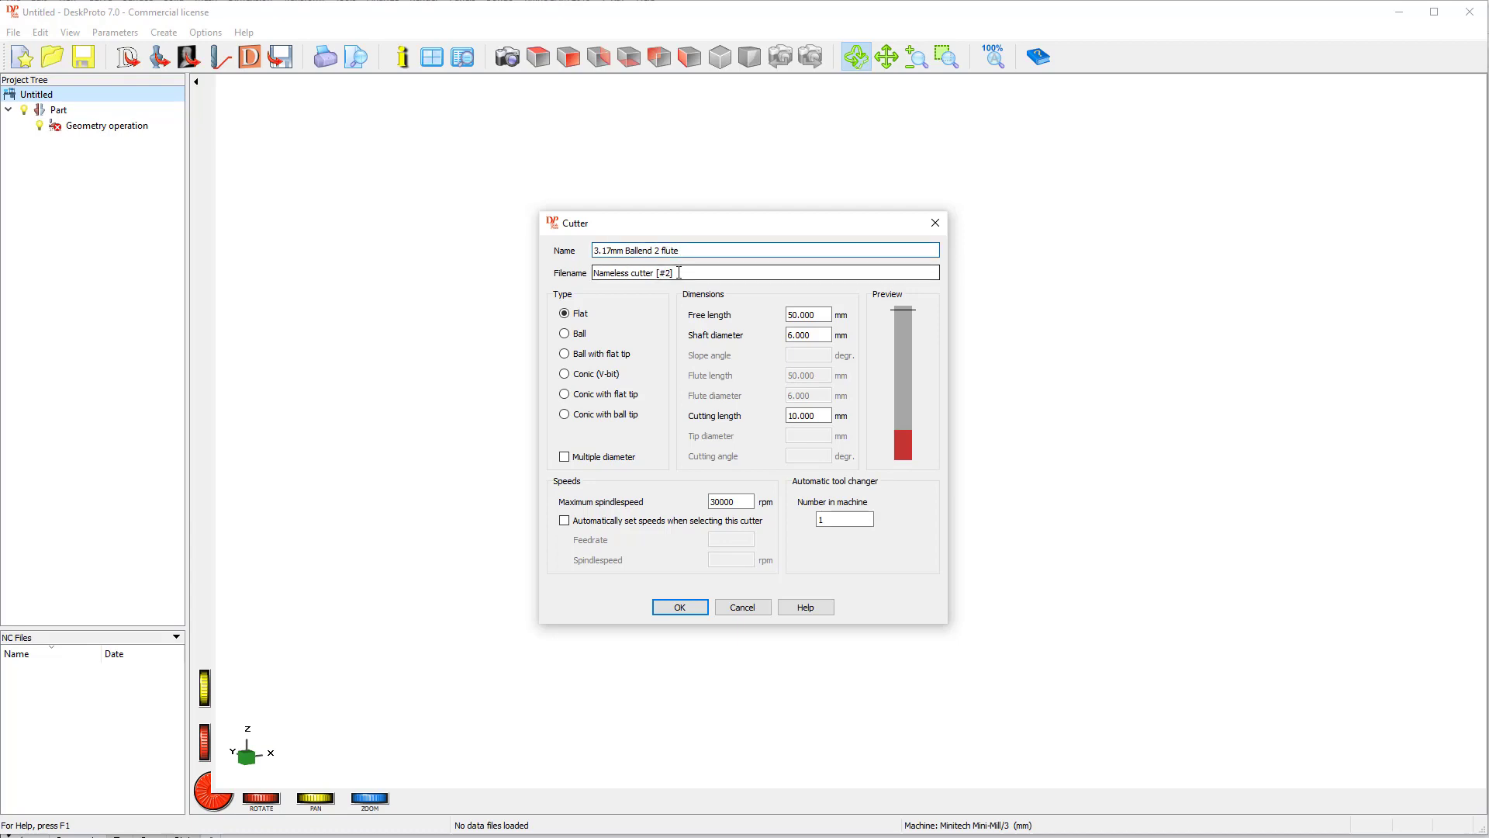
type("3")
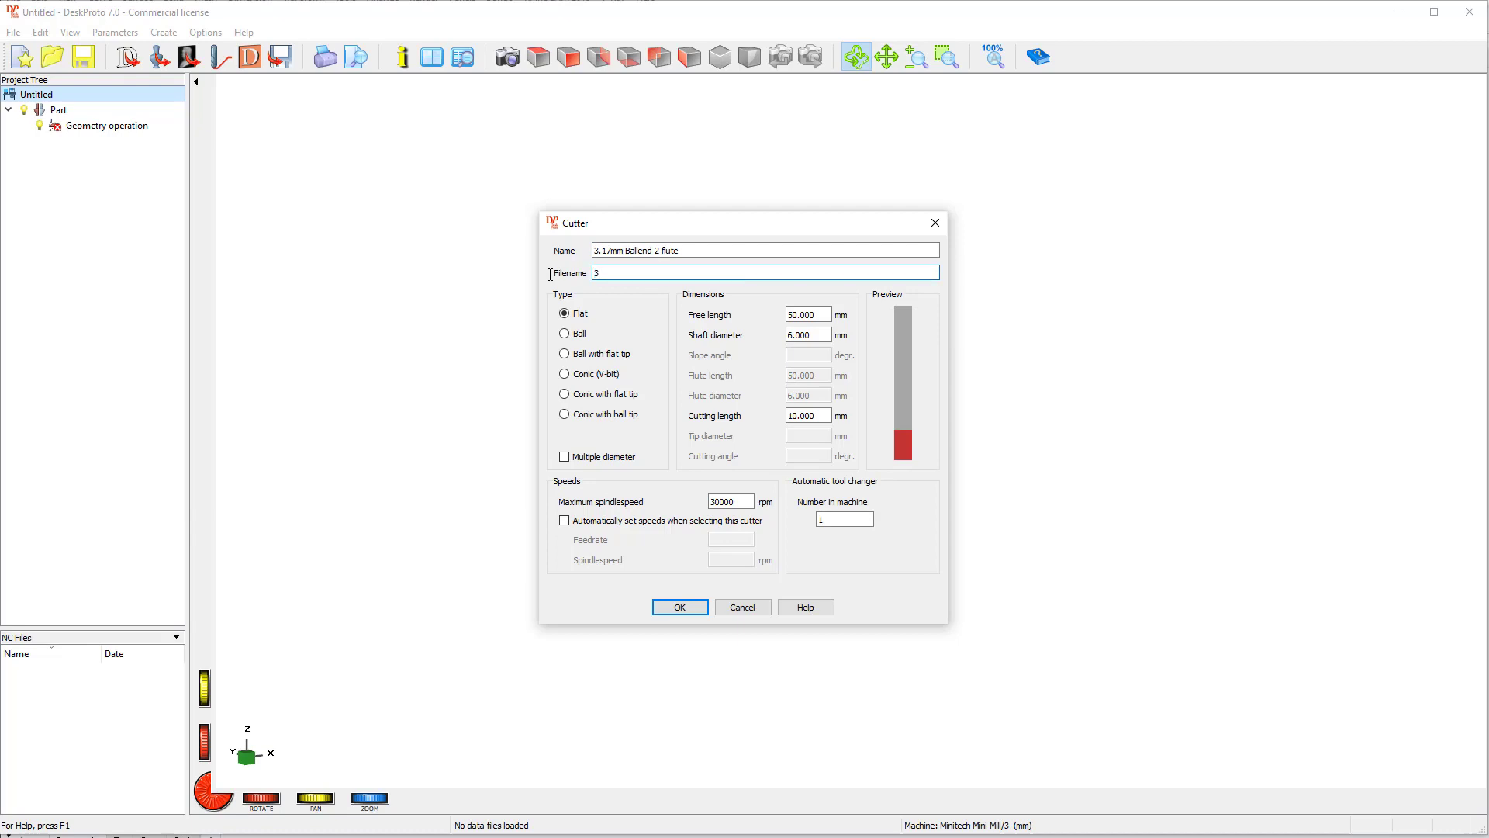
type("17BE")
Make the new cutter a Ball type with 35 mm free length, 3.17 mm shaft diameter and 15 mm cutting length.
left_click(564, 335)
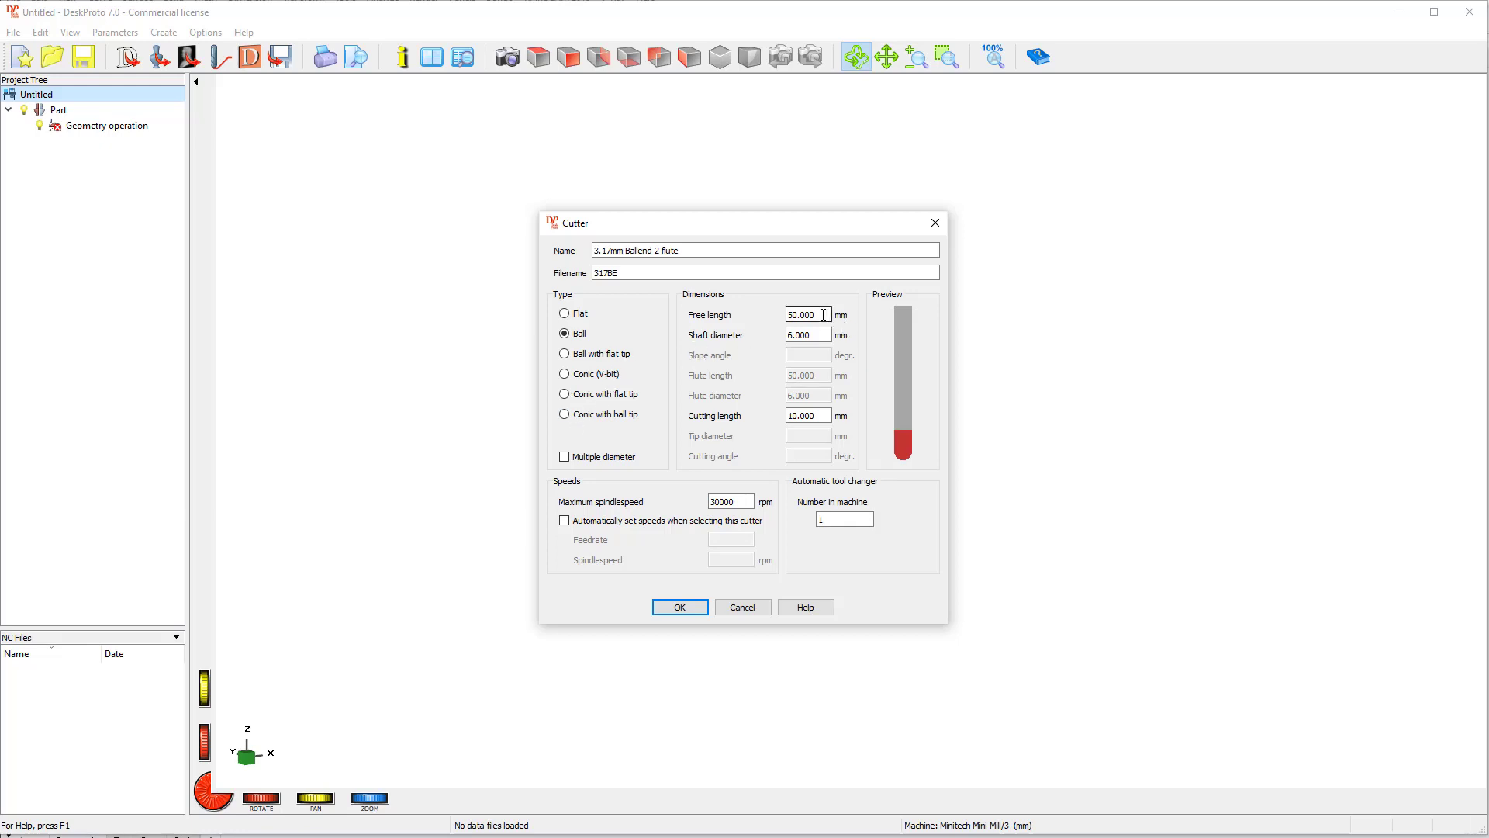
left_click_drag(824, 314, 781, 314)
type("35")
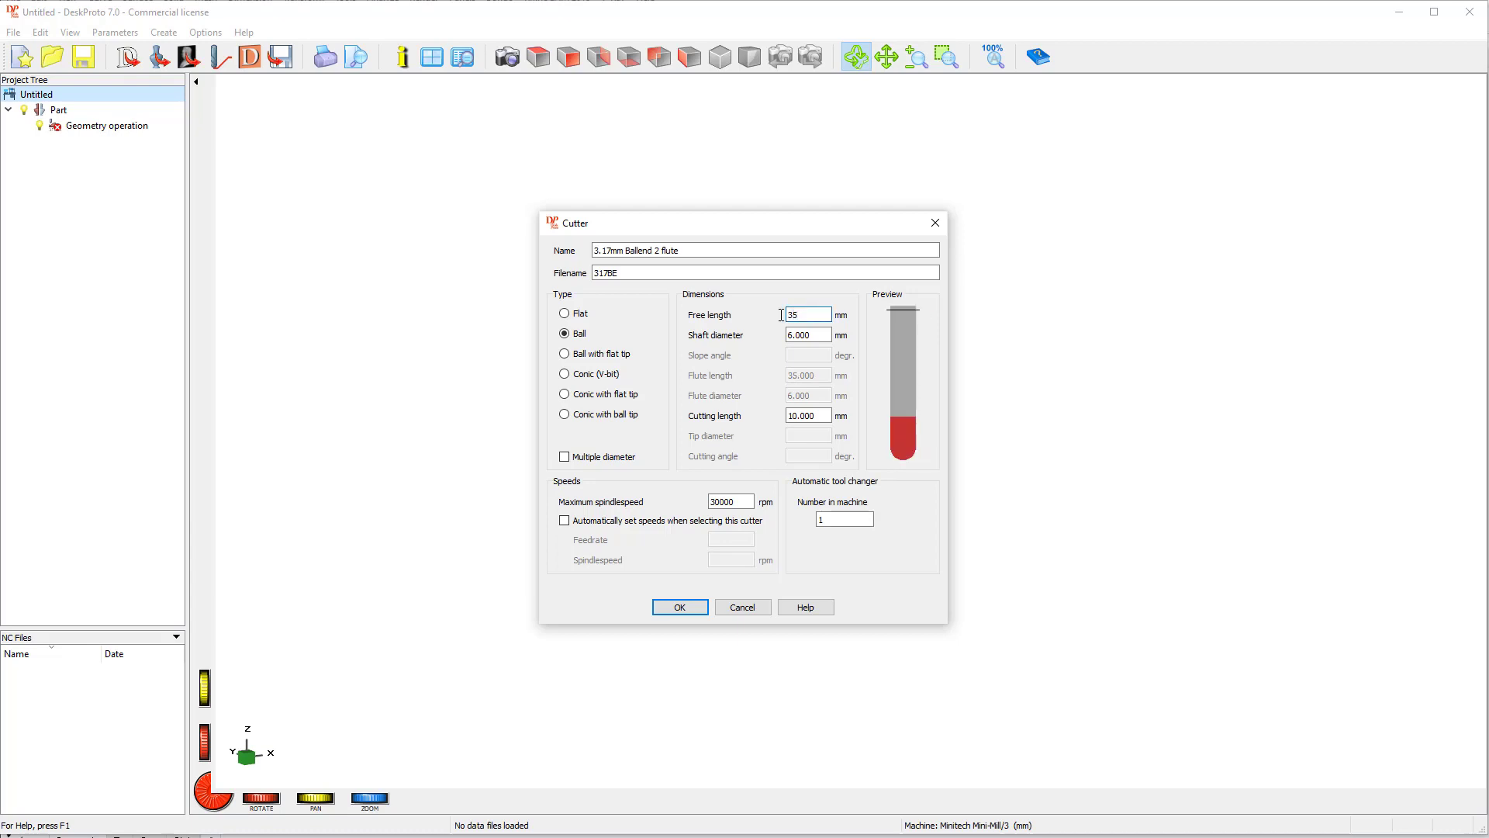
left_click_drag(827, 335, 767, 334)
type("3.17")
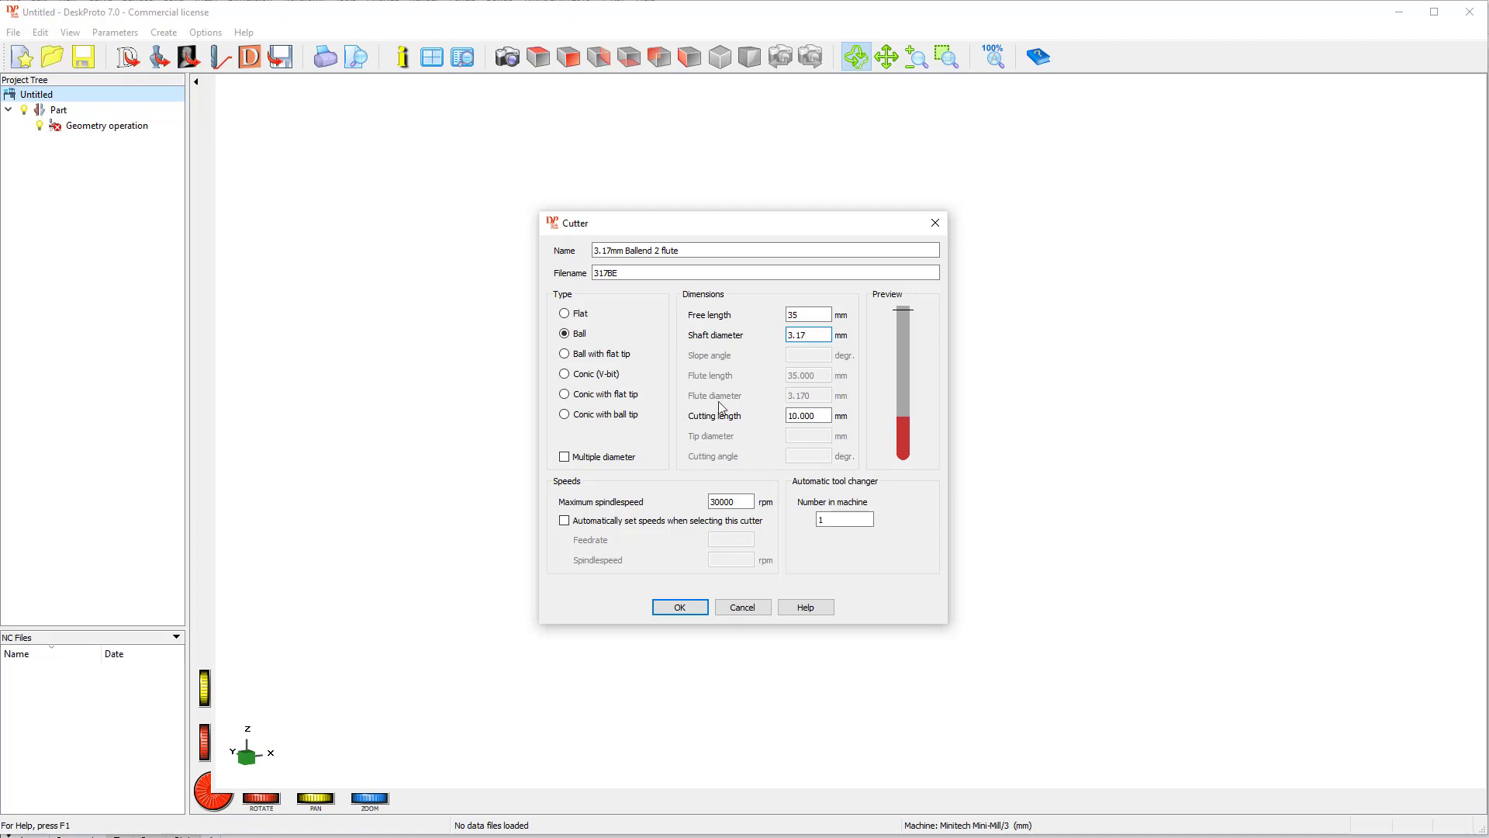
left_click_drag(824, 416, 781, 421)
type("15")
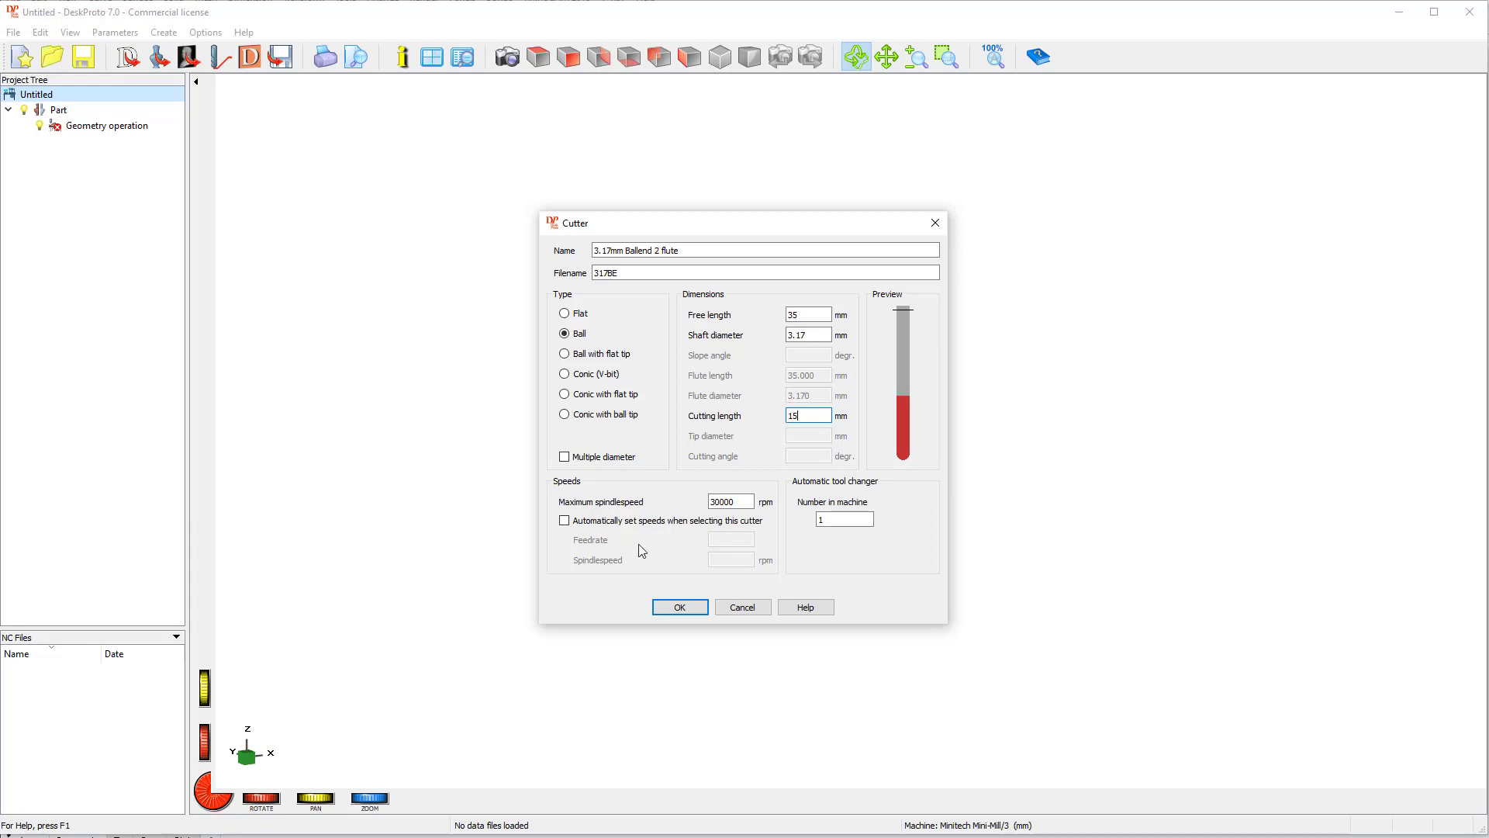
Lower the new cutter's maximum spindle speed, clear its automatic tool changer number, and save the cutter.
double_click(743, 501)
type("25")
left_click(828, 521)
key("BackSpace")
left_click(680, 609)
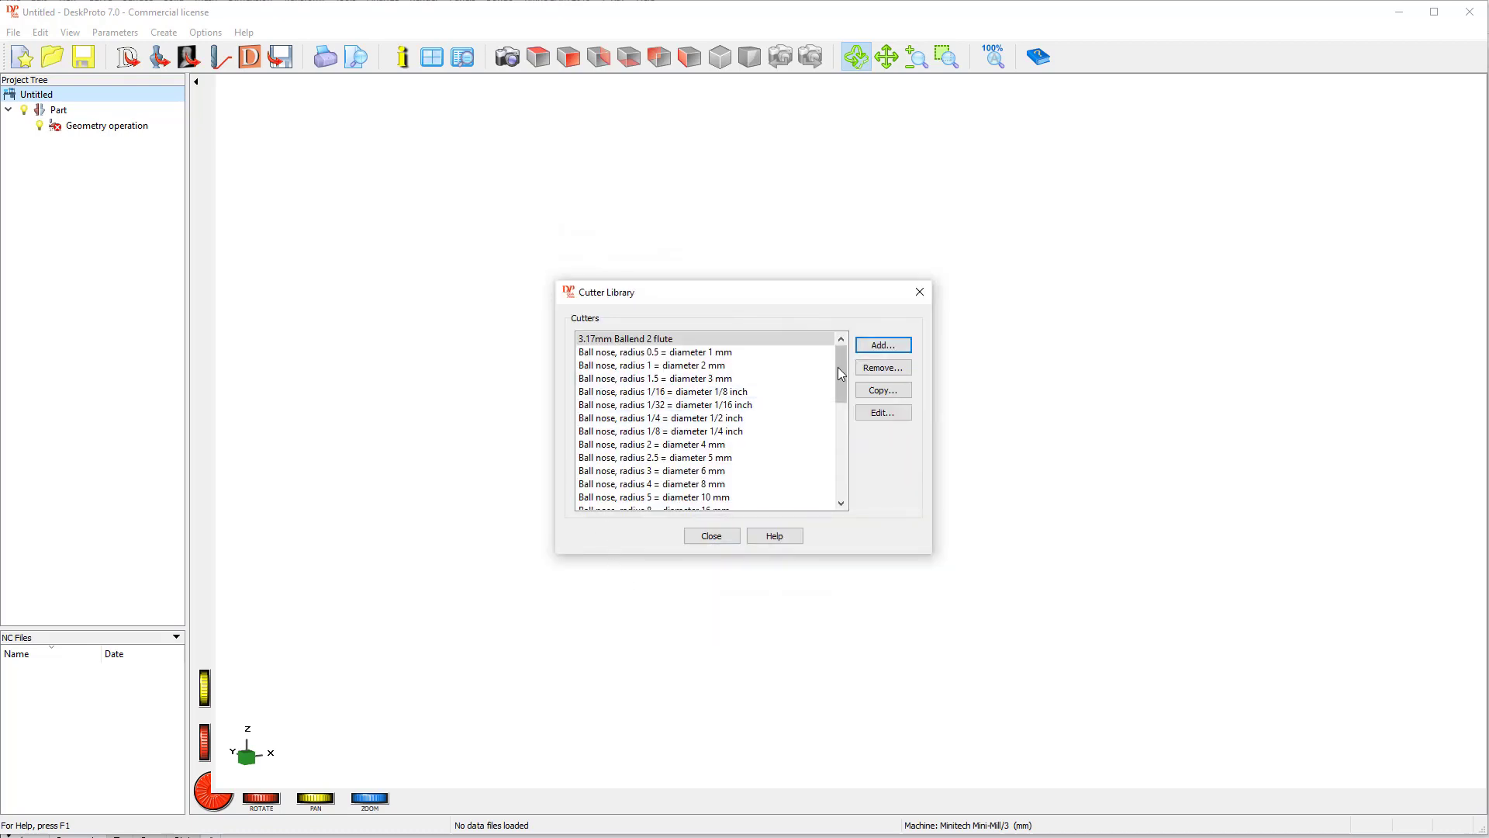
Edit the Tapered BallNose 0.5mm cutter to lower its maximum spindle speed, save it, and close the cutter library.
left_click_drag(843, 371, 839, 468)
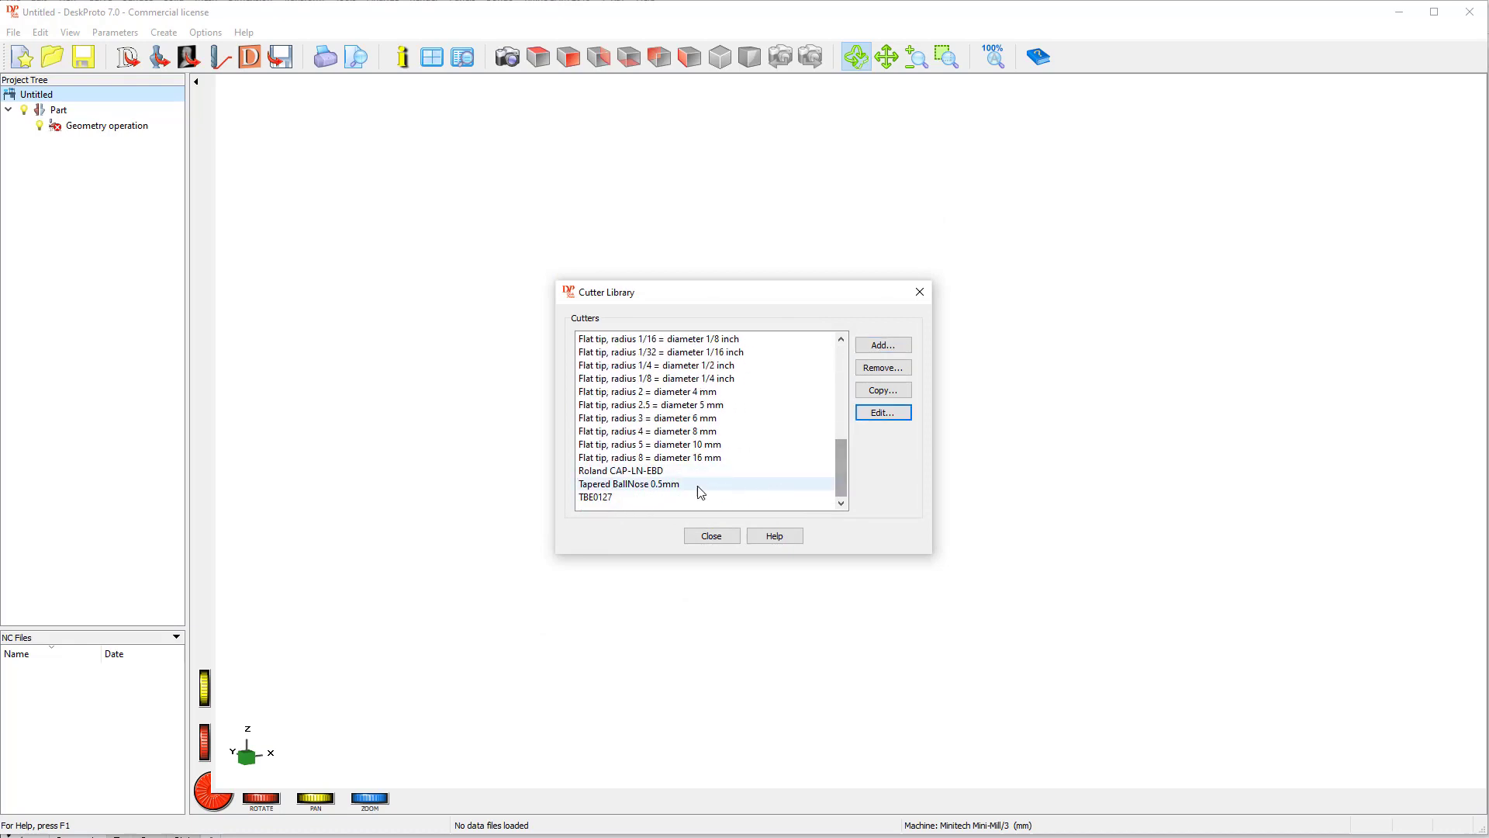
left_click(632, 485)
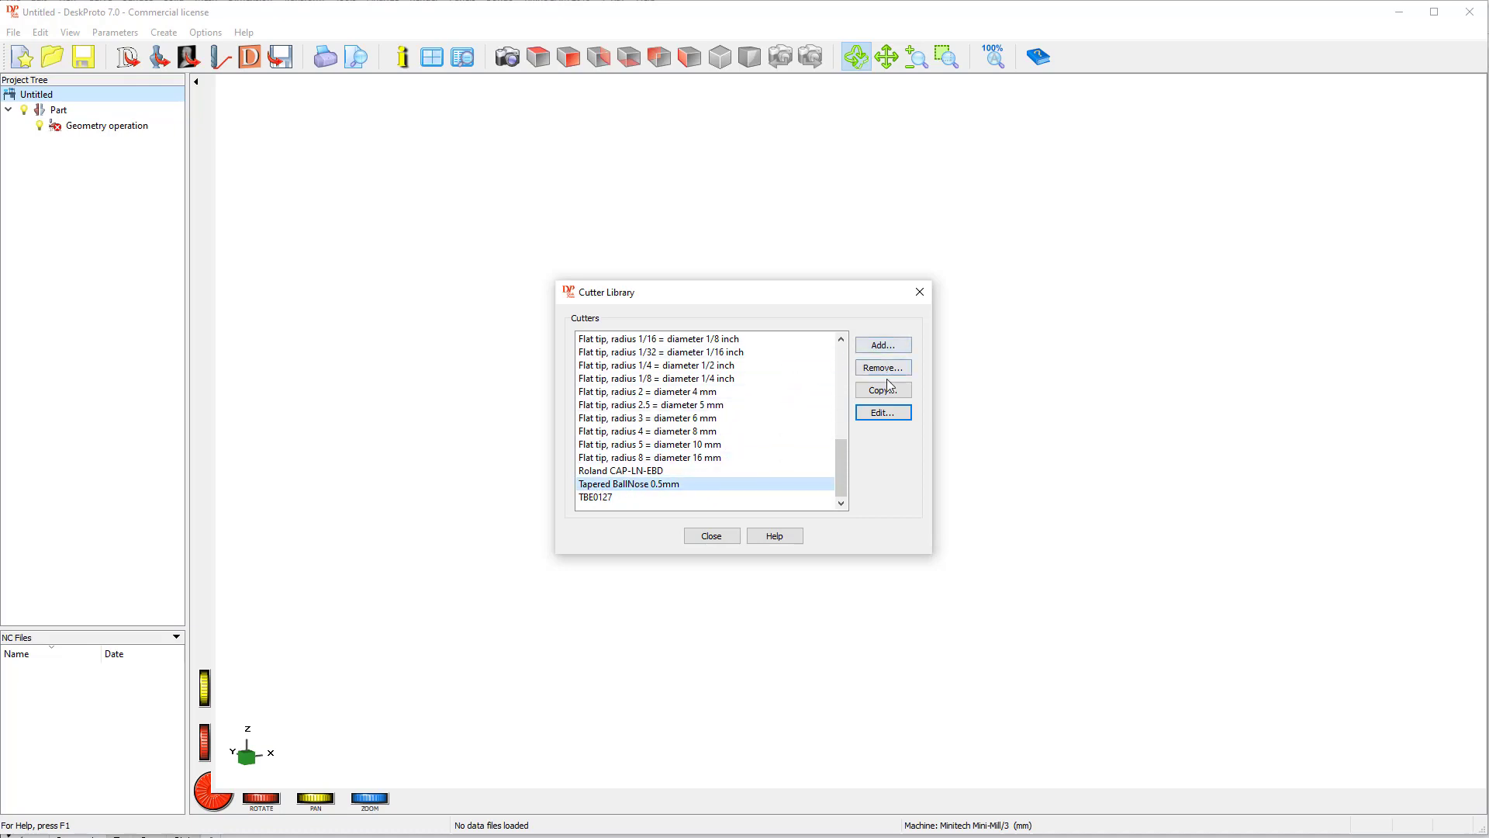
left_click(885, 412)
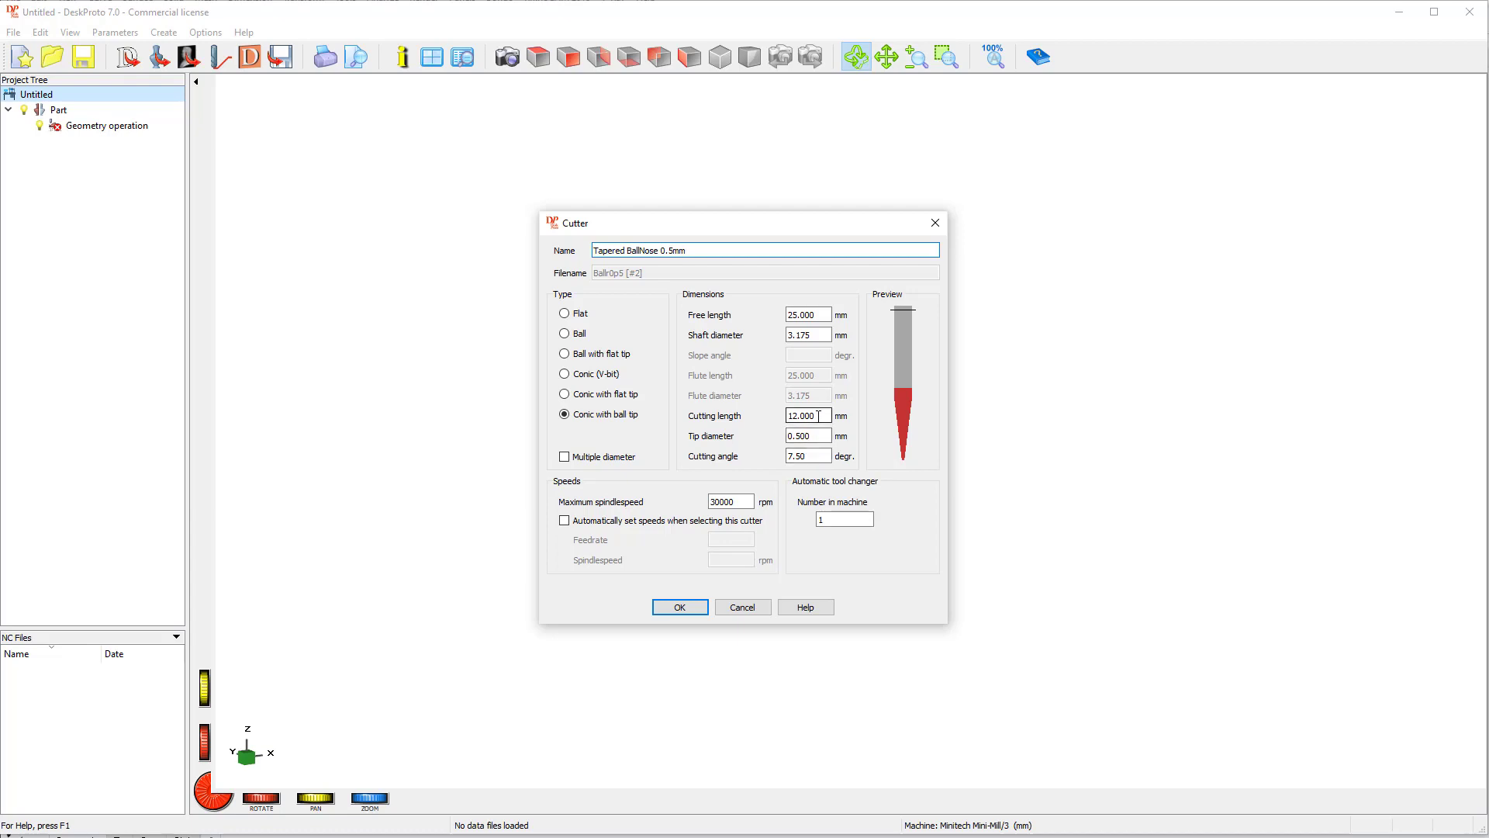
left_click_drag(746, 502, 689, 501)
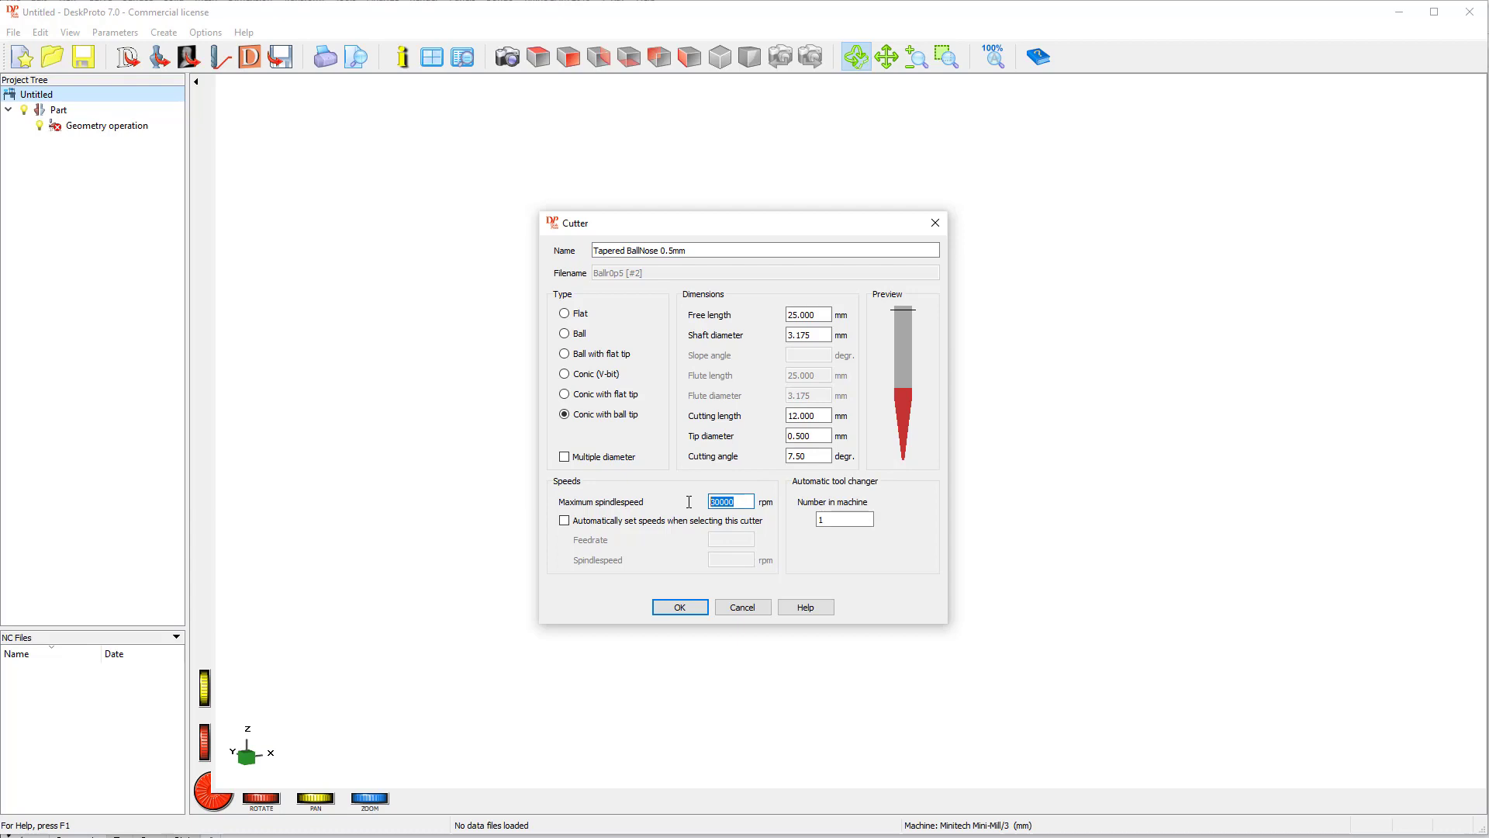
type("250")
left_click(680, 610)
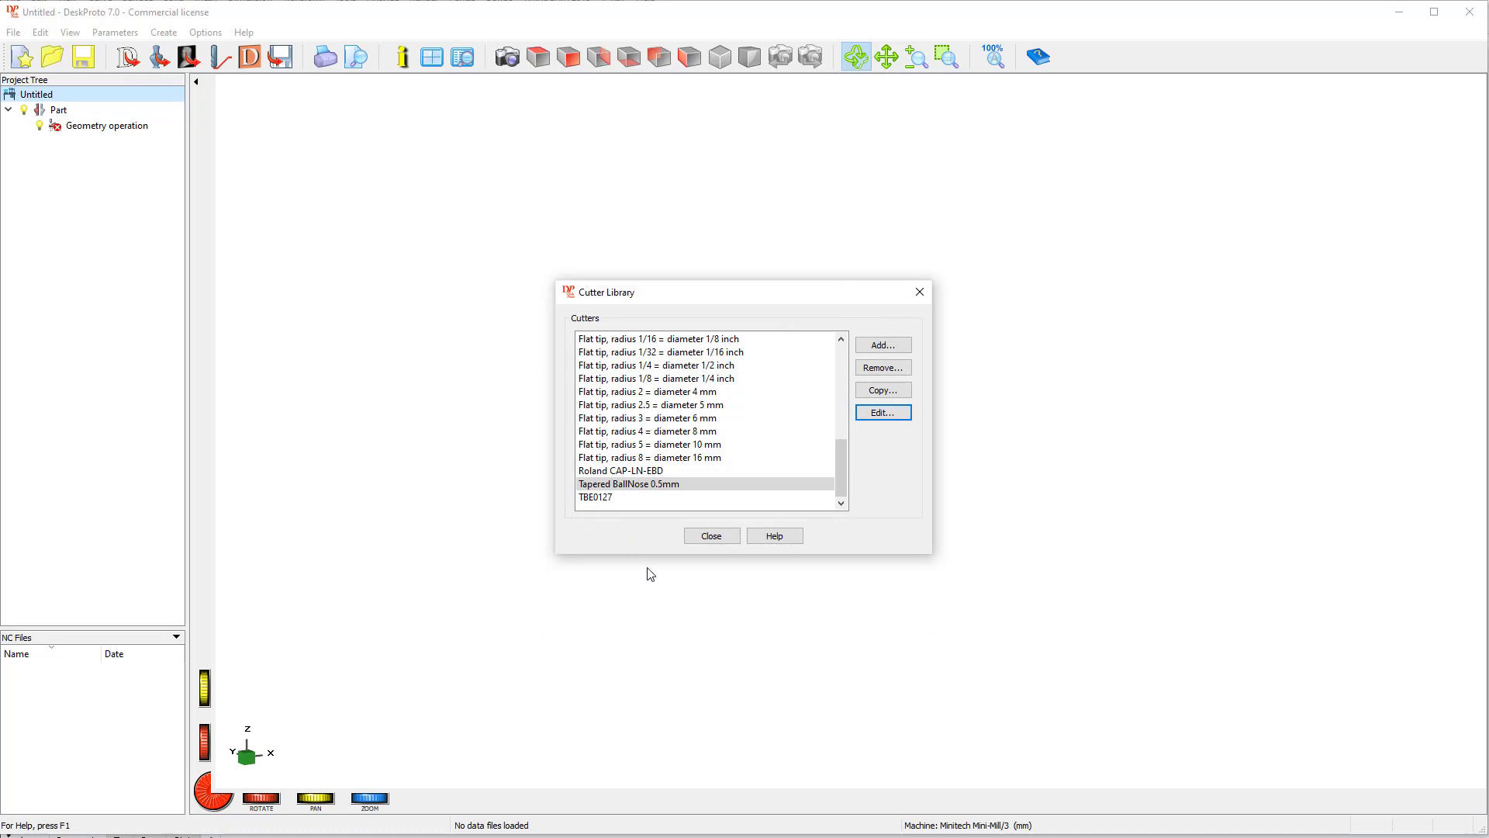
left_click(923, 291)
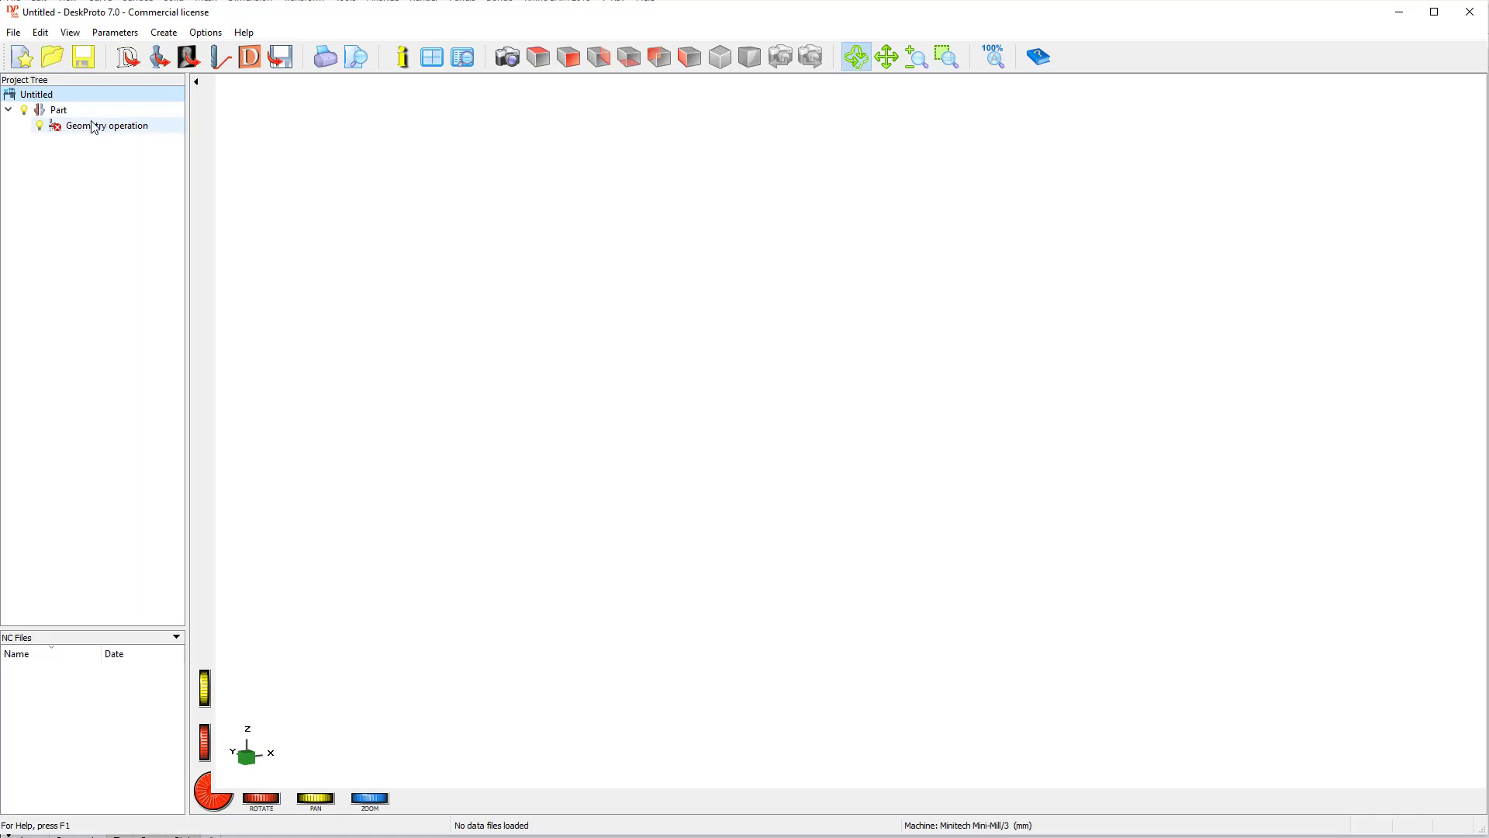
Open the options for libraries and default parameters.
left_click(216, 35)
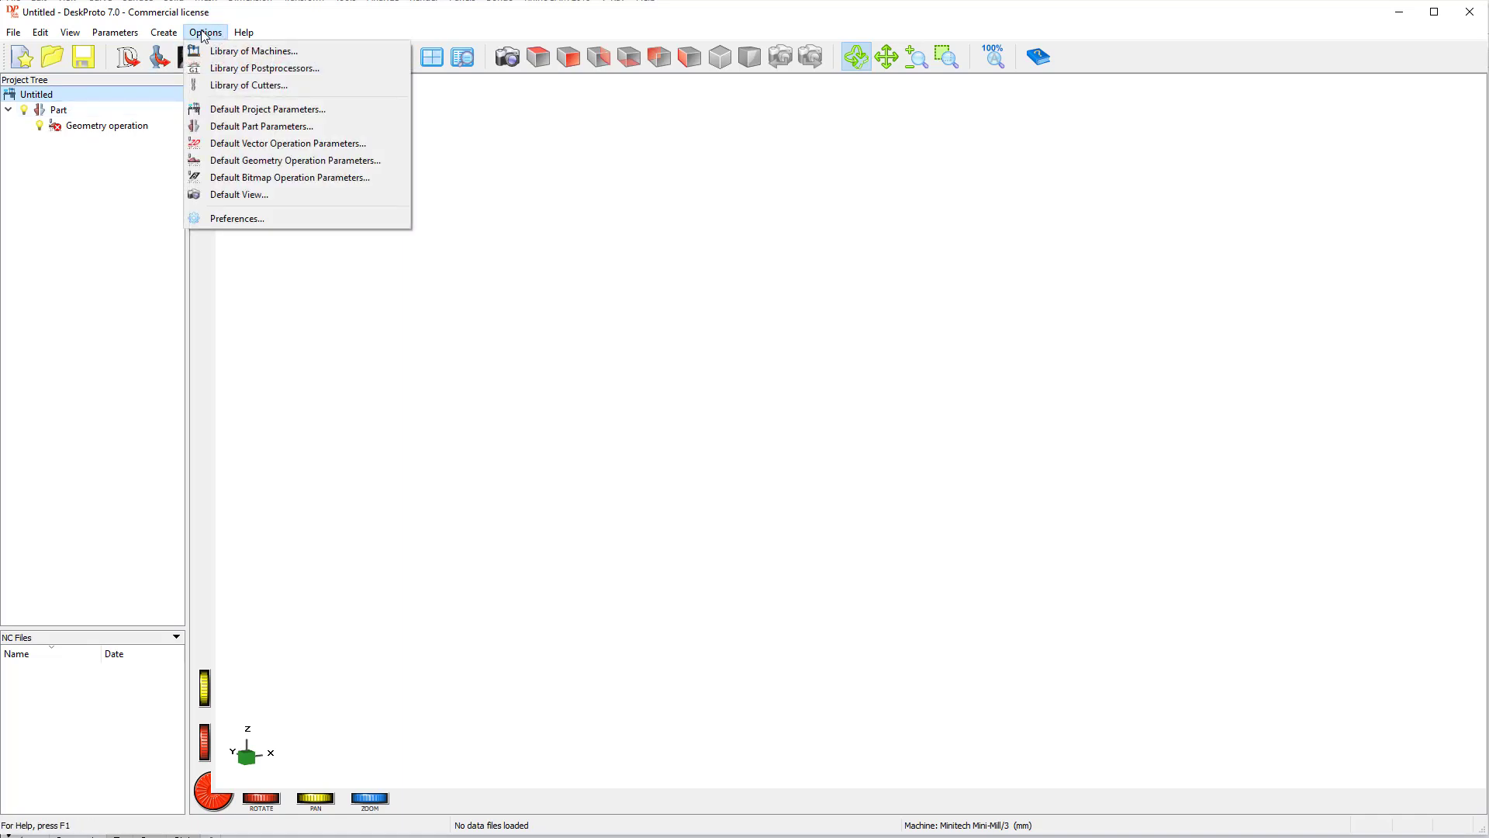